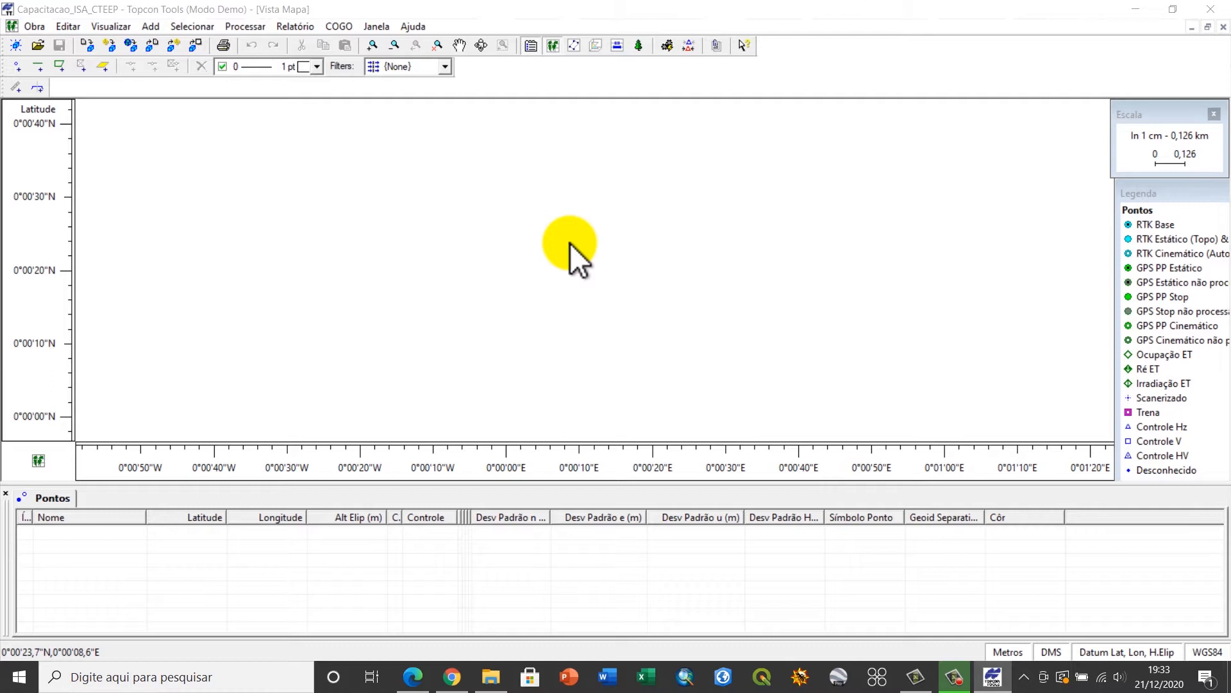
# Switch to Chrome and examine the RBMC data download page for station Botucatu - SPBO on 20/12/2020, including its data and report files.
pyautogui.click(452, 677)
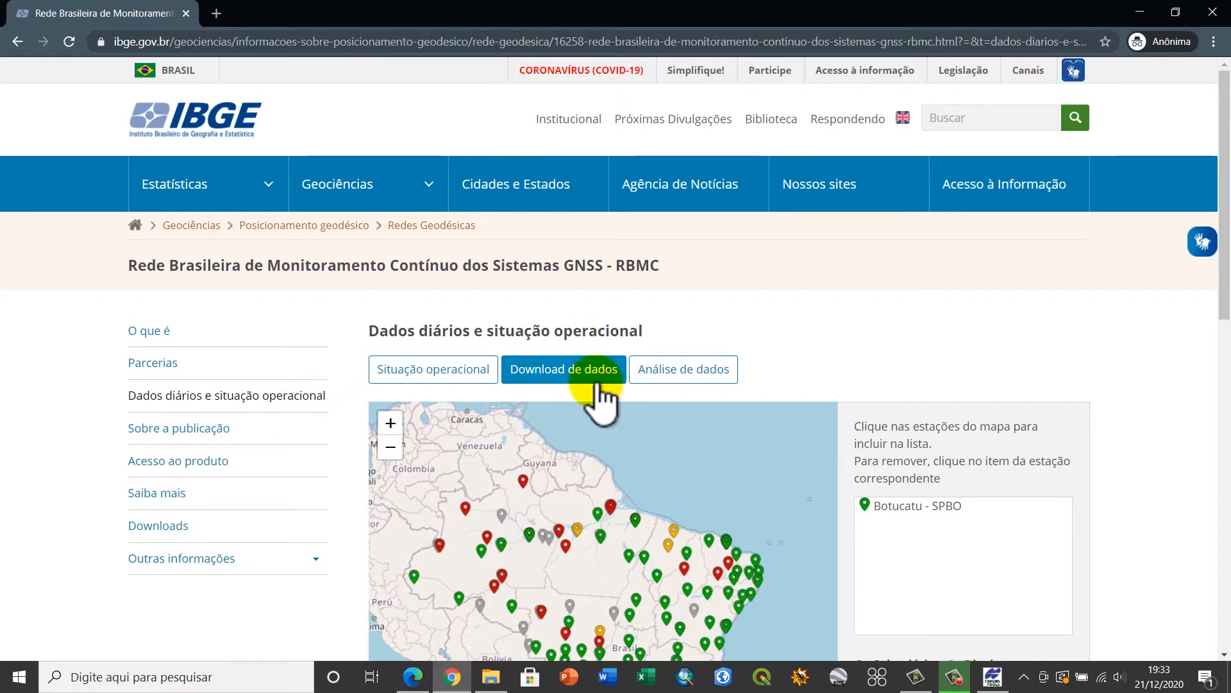
pyautogui.scroll(-3, 600, 394)
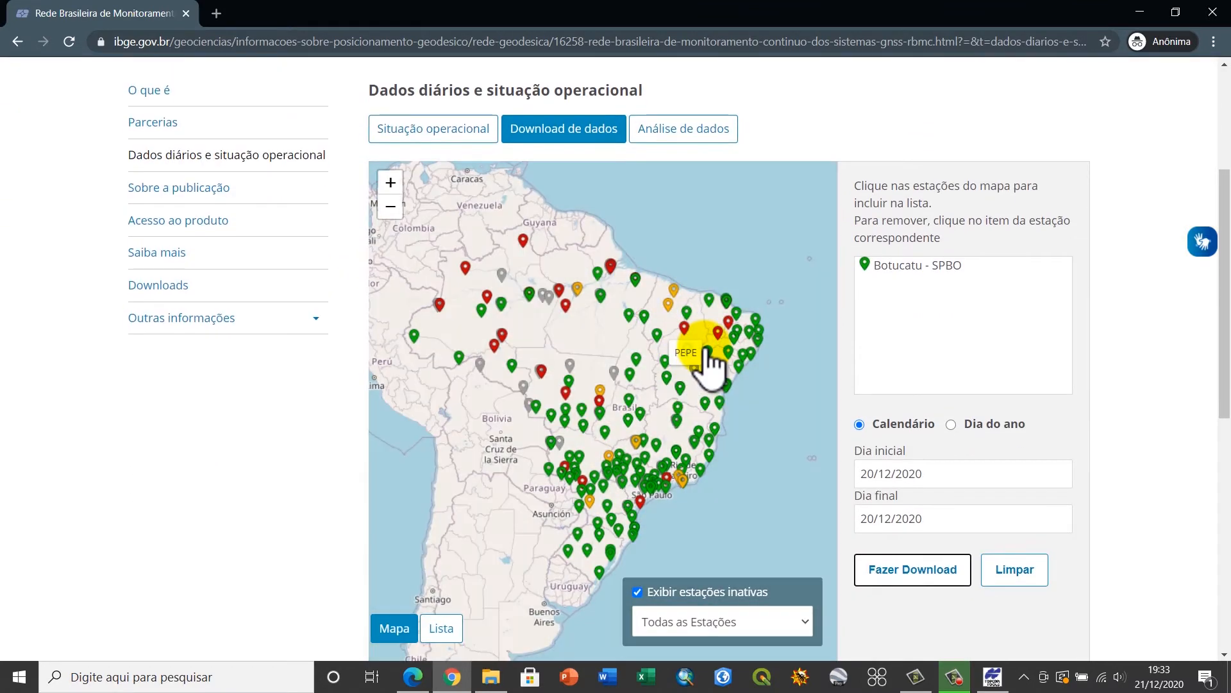
pyautogui.scroll(-1, 710, 352)
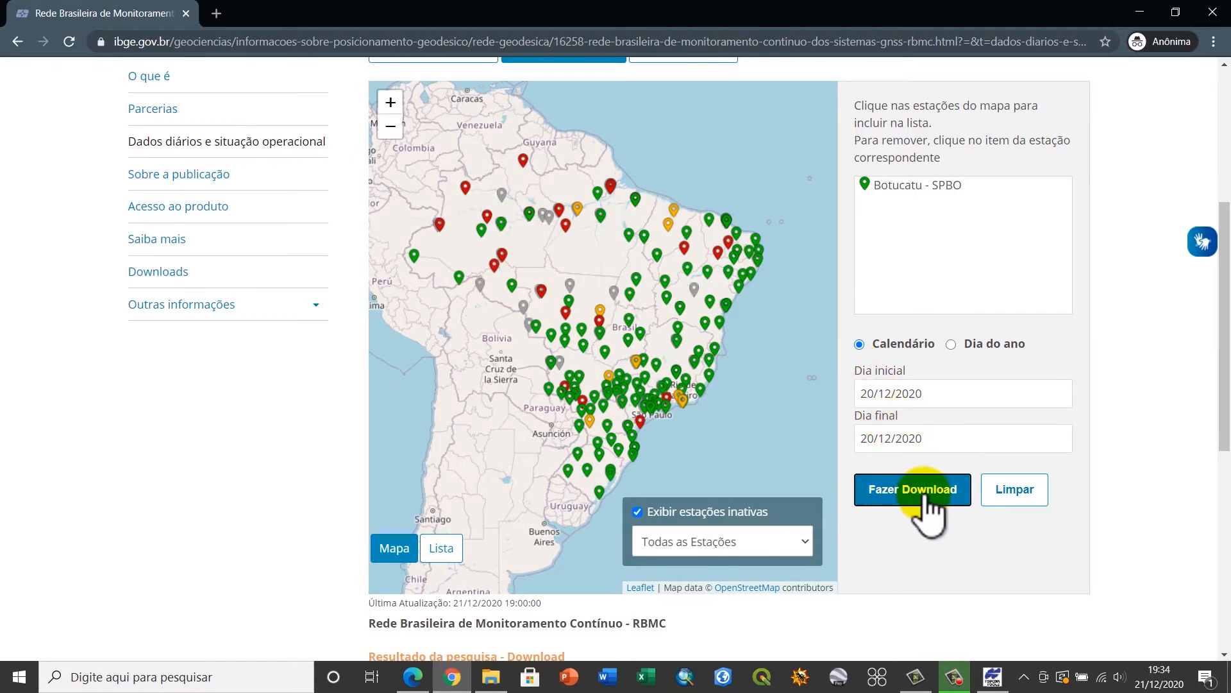
pyautogui.scroll(-1, 895, 502)
pyautogui.scroll(-5, 896, 504)
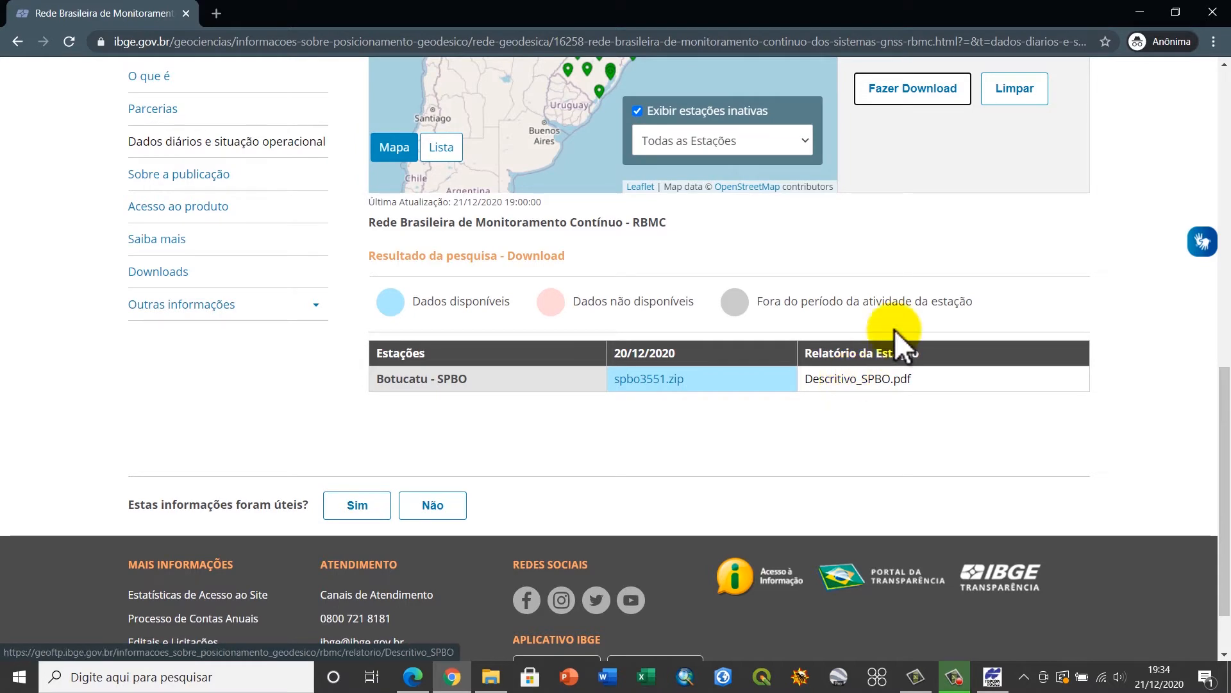
pyautogui.click(1139, 11)
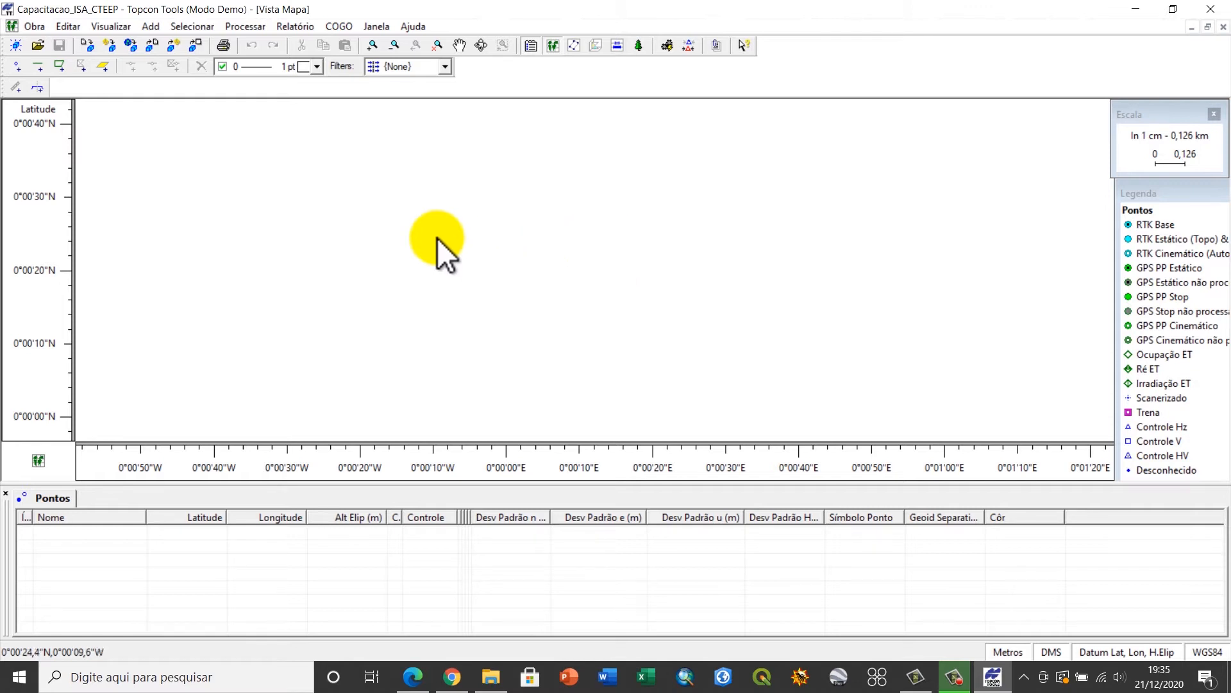
# Start a file import in Topcon Tools and browse to the Receptor folder inside 1_Dados_Exp on the desktop.
pyautogui.click(37, 27)
pyautogui.click(85, 134)
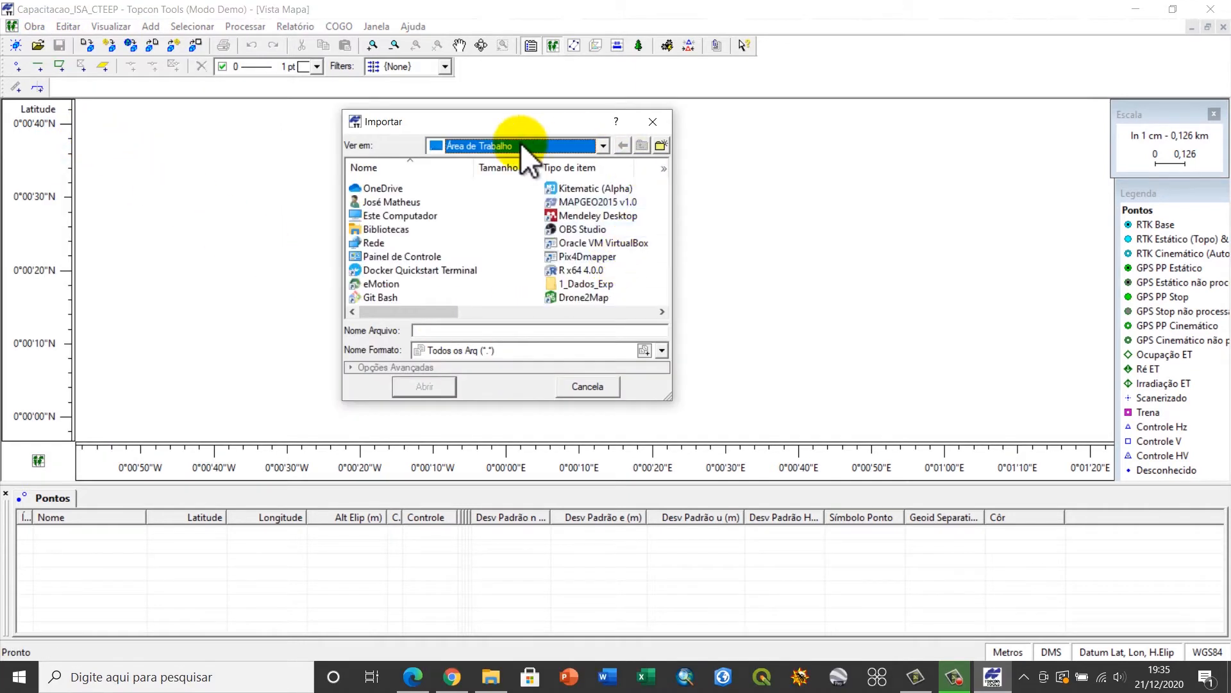
pyautogui.doubleClick(401, 216)
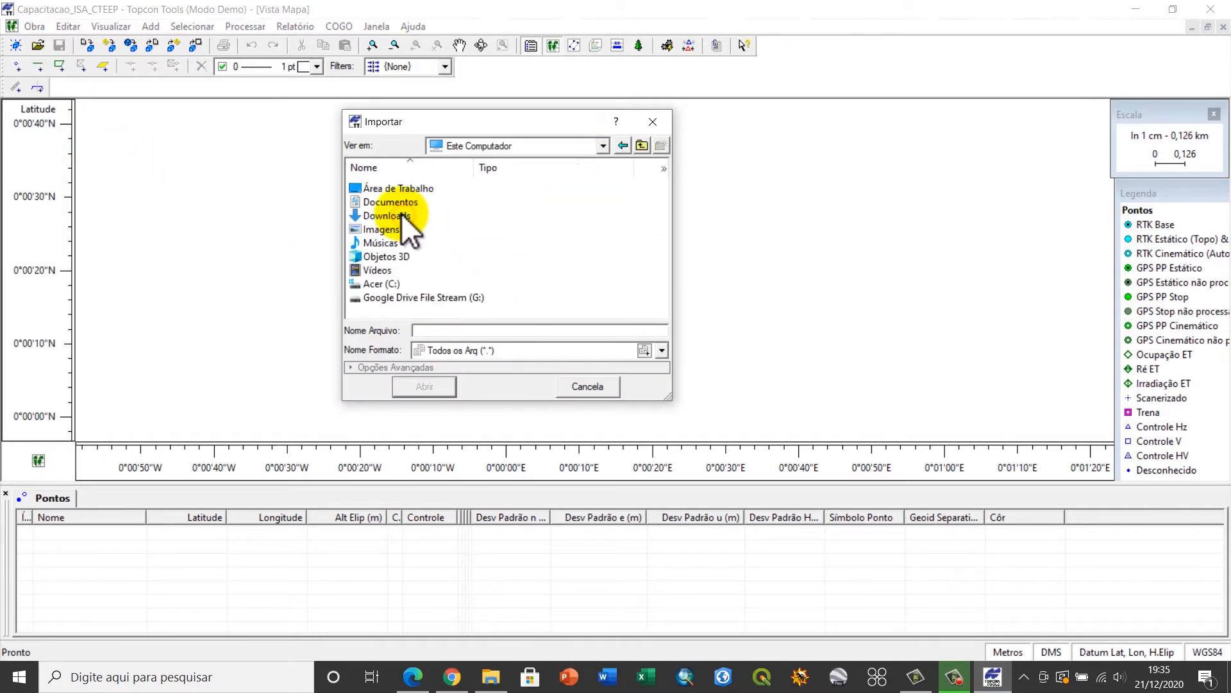
pyautogui.doubleClick(398, 189)
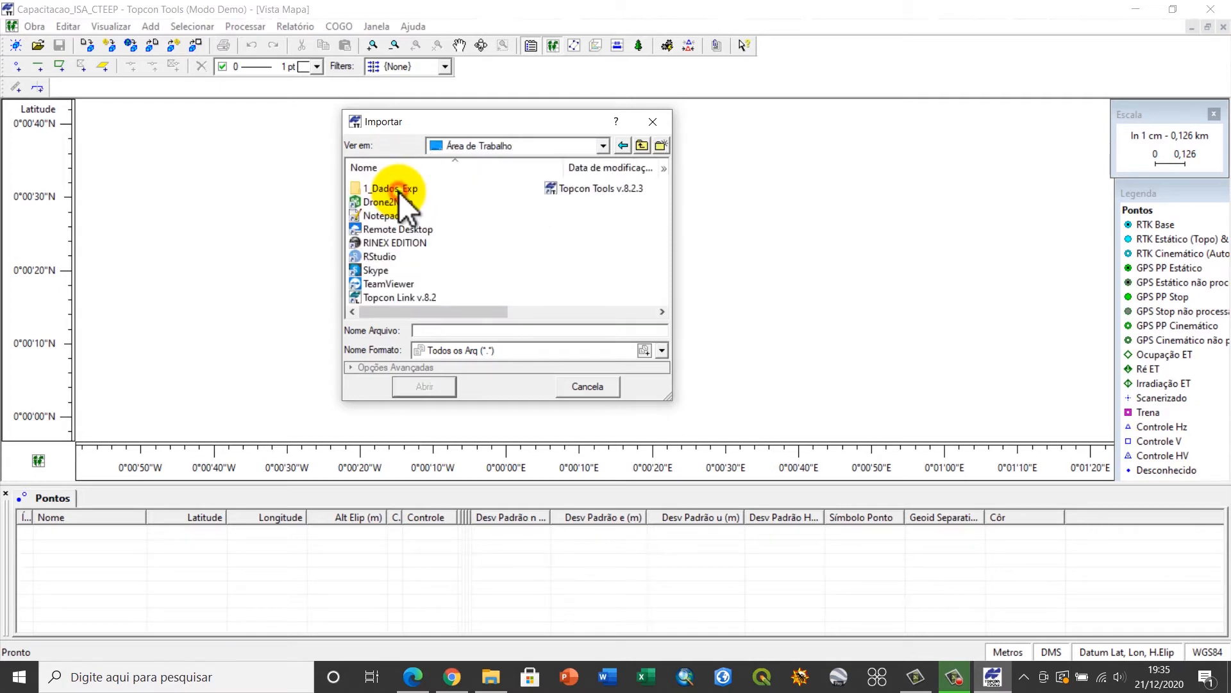
pyautogui.doubleClick(395, 189)
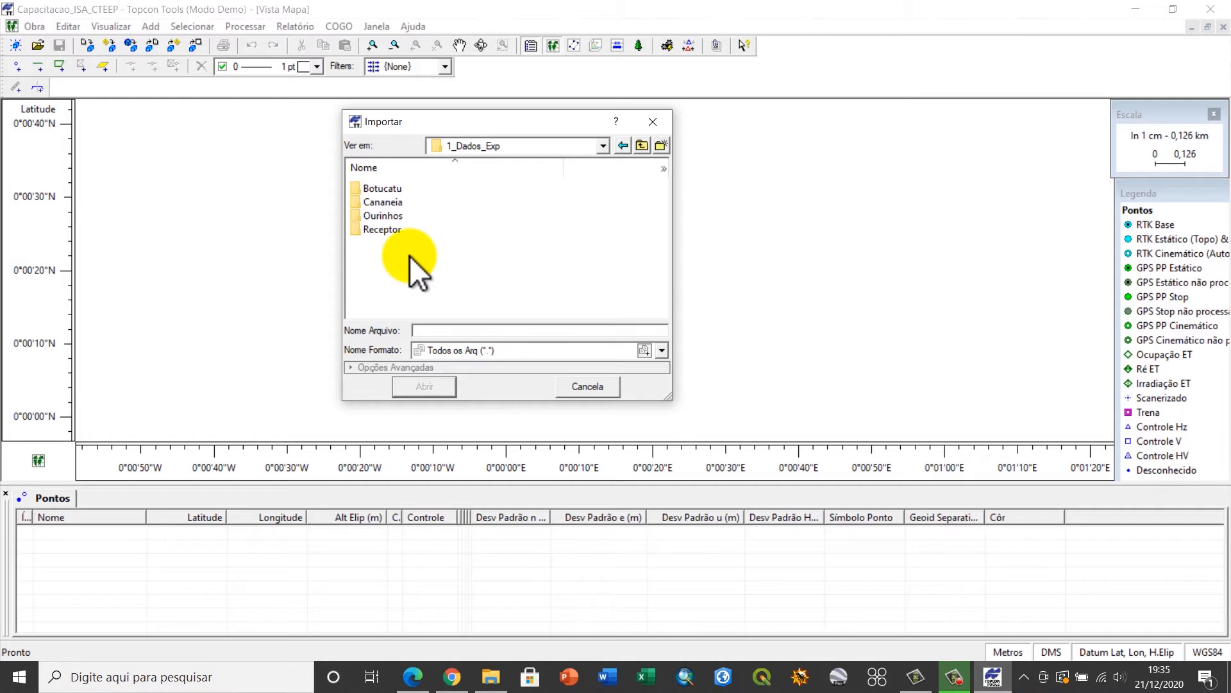
pyautogui.click(382, 187)
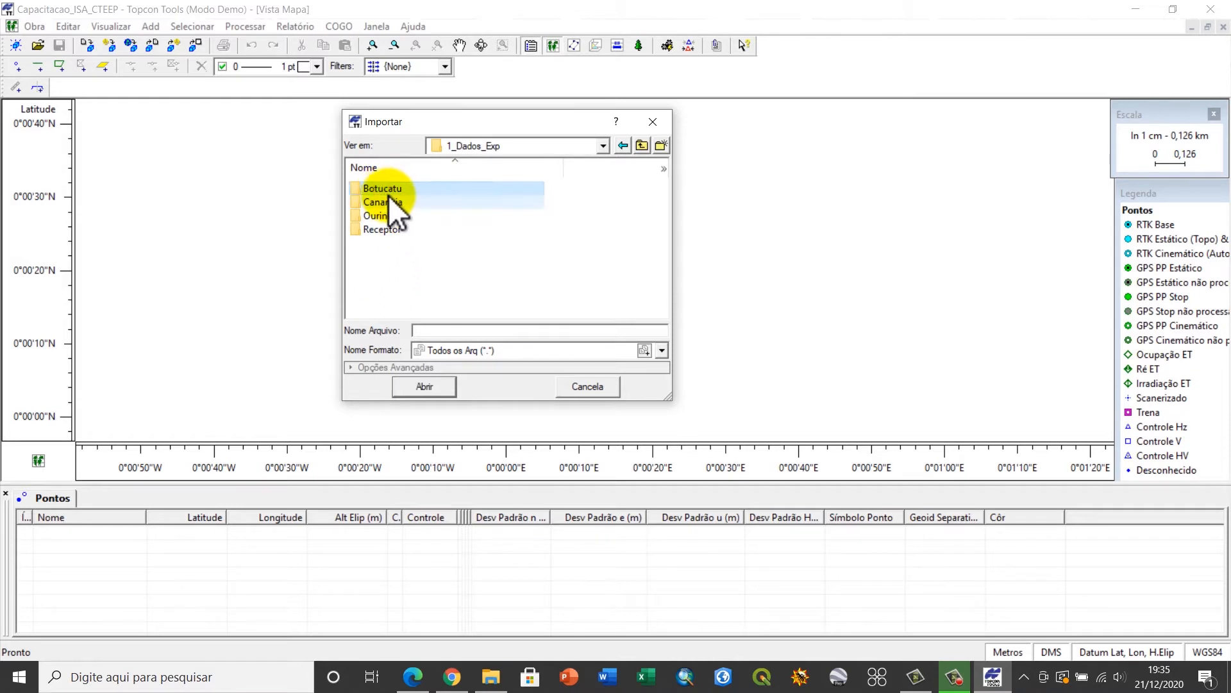
pyautogui.click(391, 202)
pyautogui.click(390, 214)
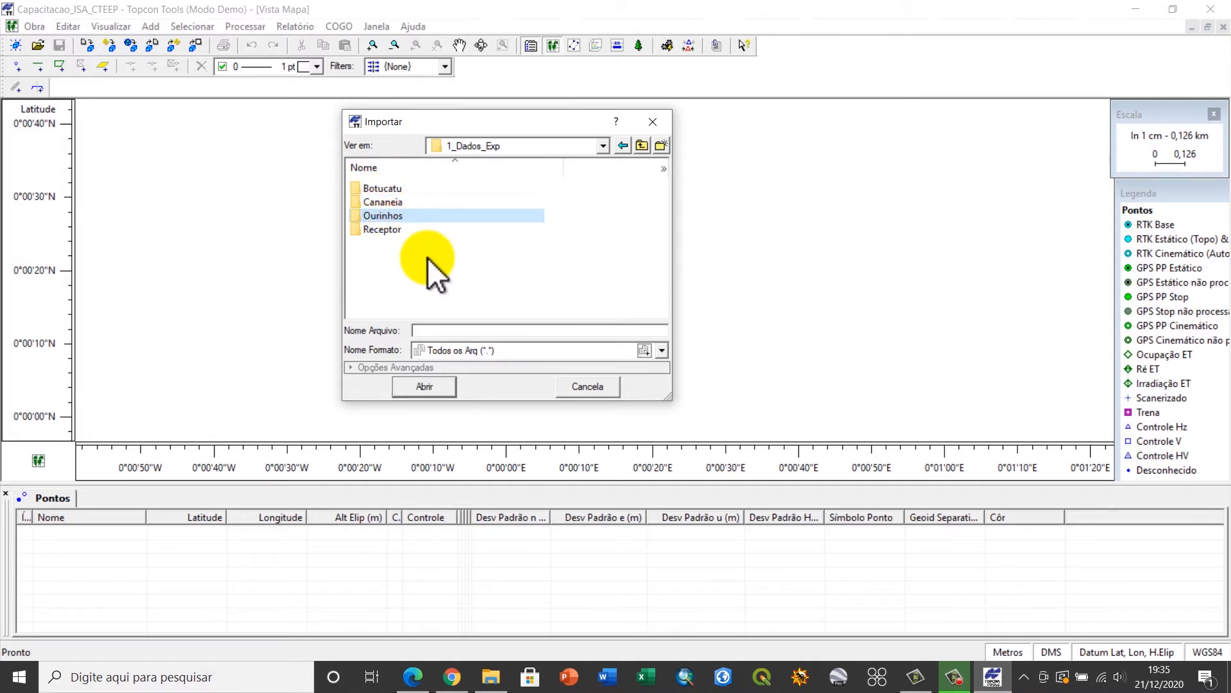
pyautogui.click(386, 231)
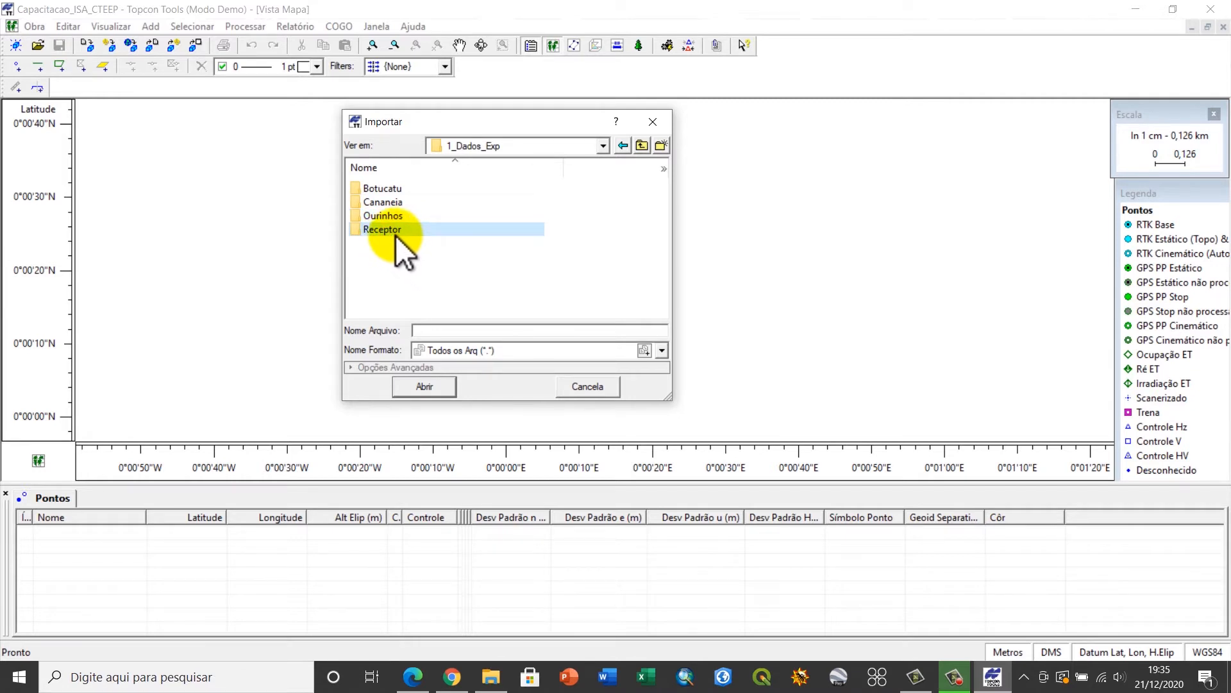
pyautogui.doubleClick(394, 232)
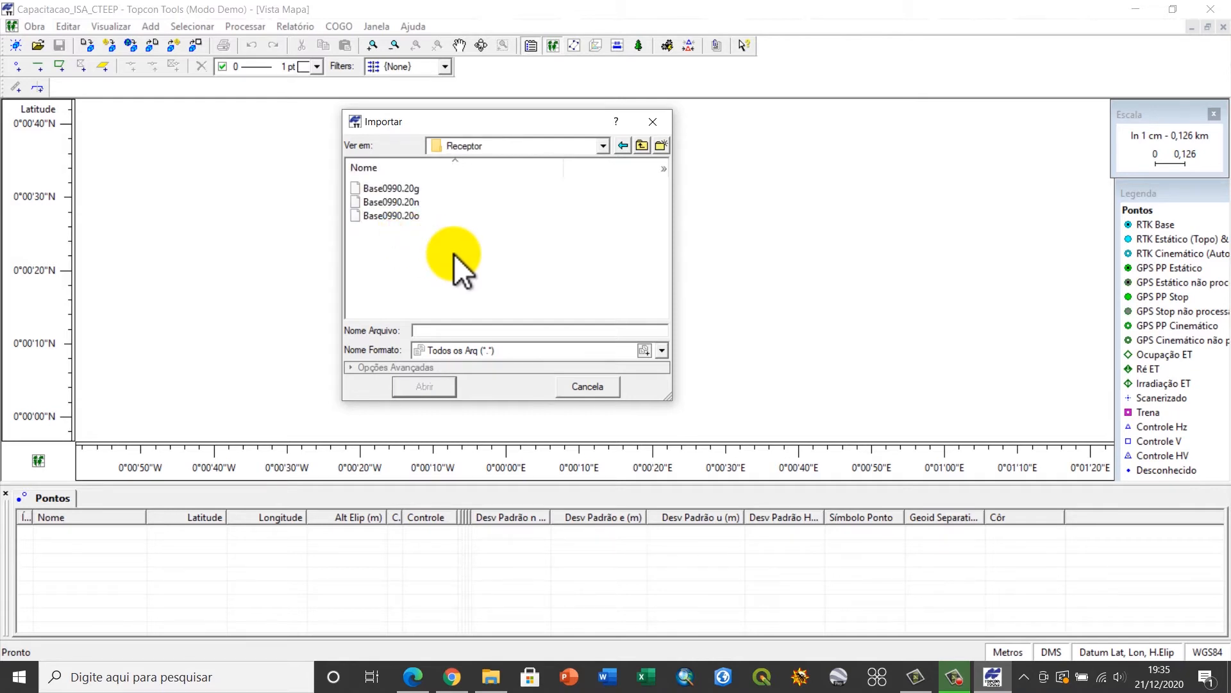
# Import the receiver files Base0990.20g, Base0990.20n and Base0990.20o into the map view and close the import dialog.
pyautogui.click(391, 217)
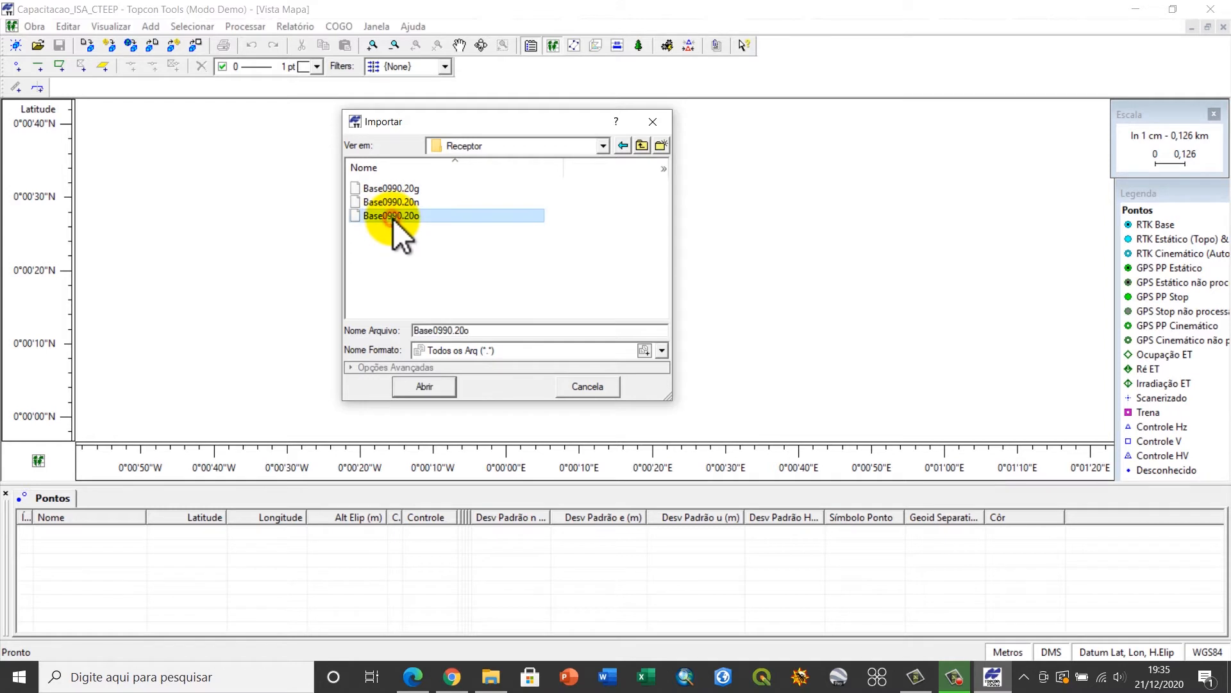
pyautogui.moveTo(392, 218); pyautogui.dragTo(400, 195)
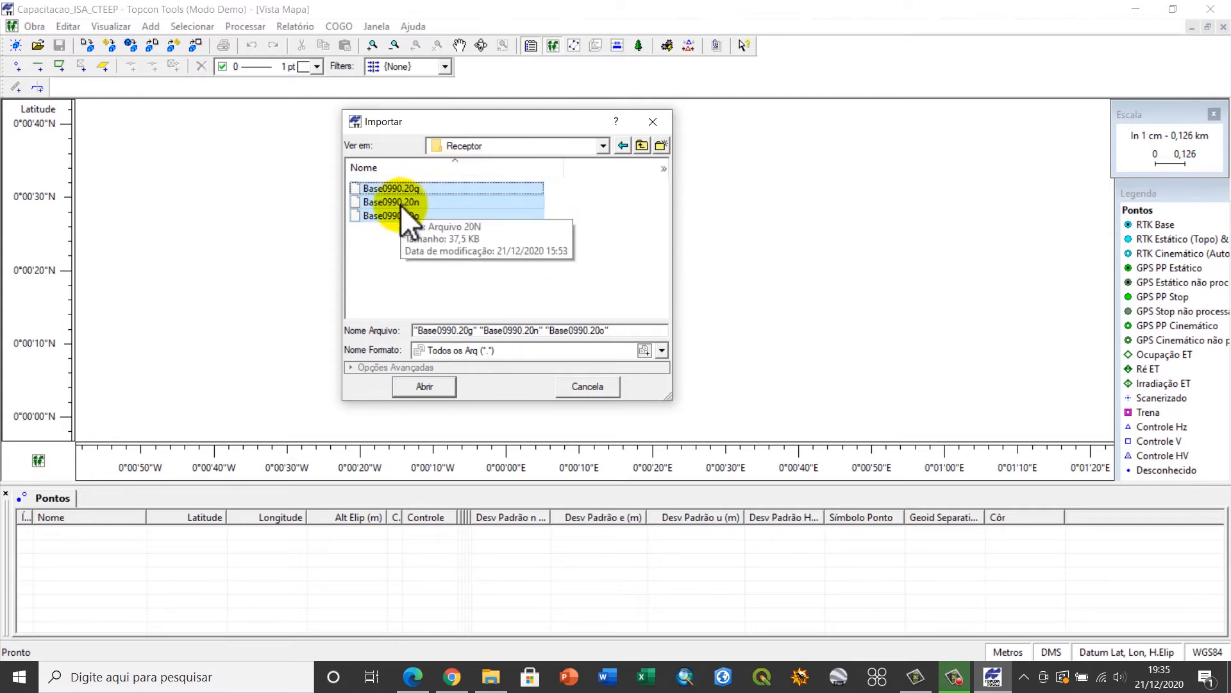
pyautogui.moveTo(393, 201); pyautogui.dragTo(293, 256)
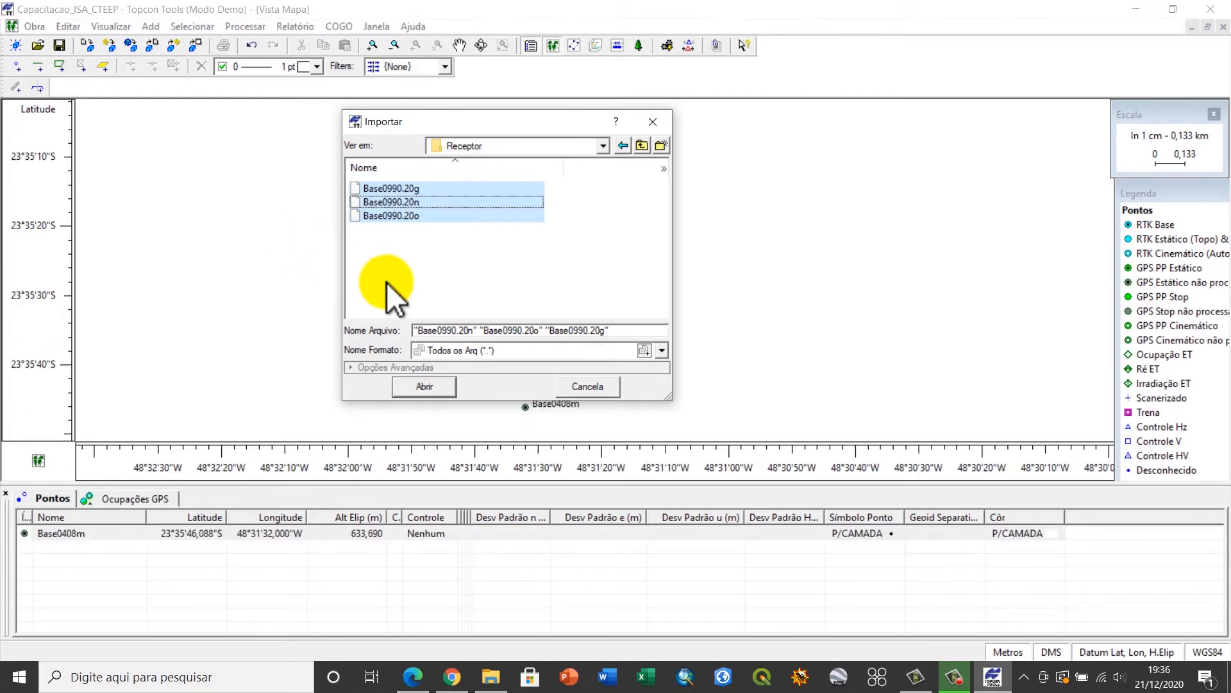
pyautogui.click(590, 388)
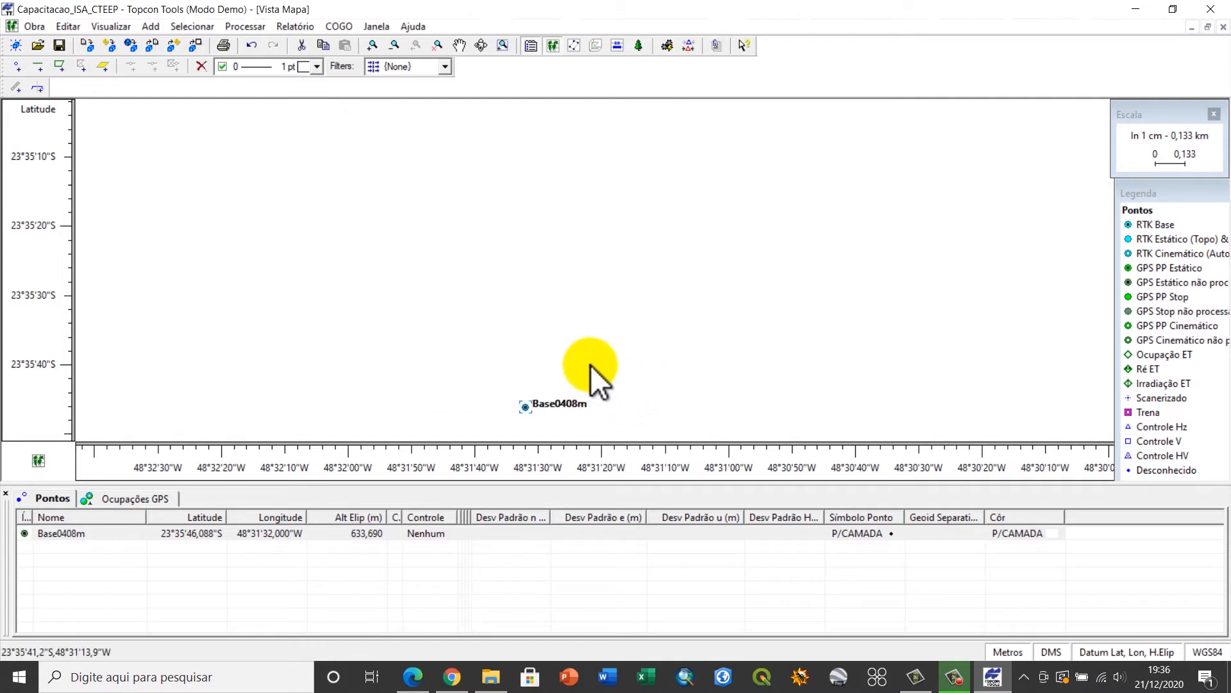
pyautogui.click(580, 362)
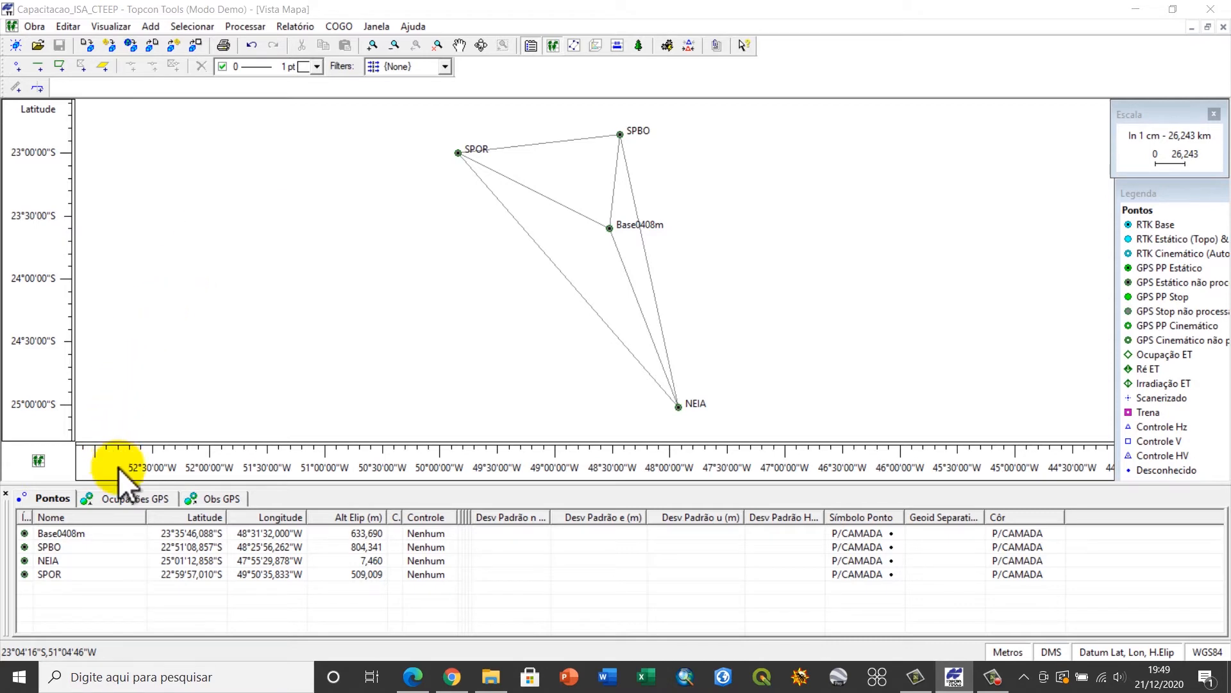
# Set the antenna type of the Base0408m GPS occupation to the Topcon HiPer+.
pyautogui.click(145, 498)
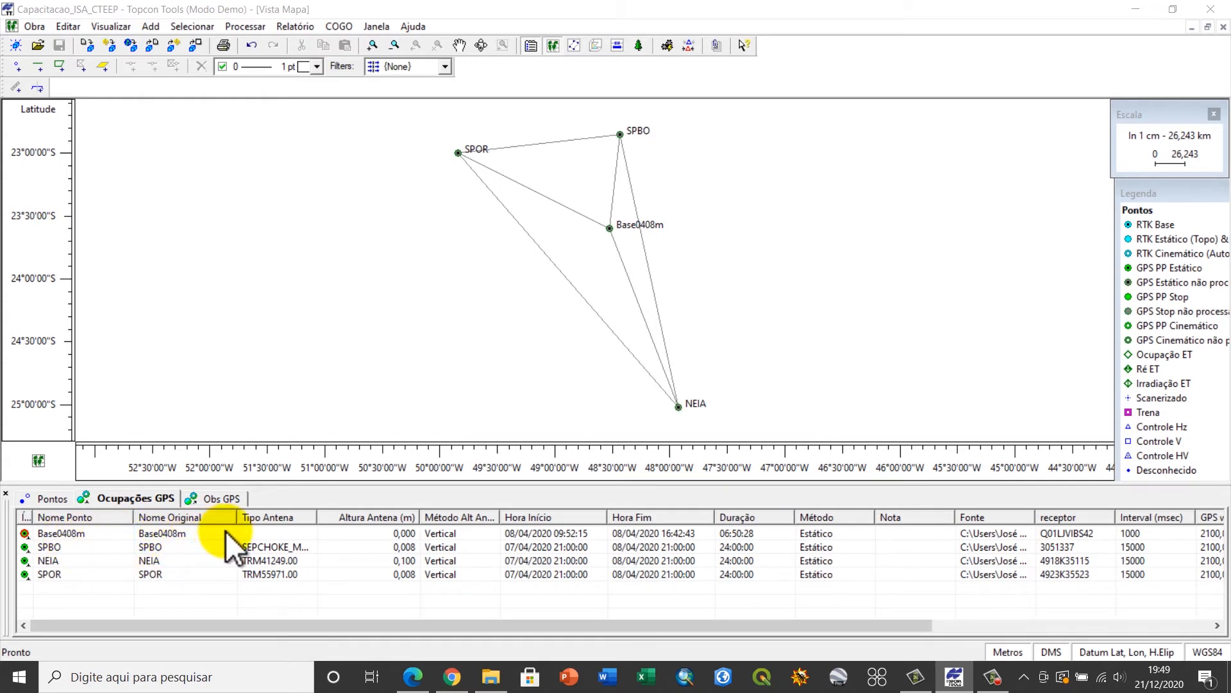
pyautogui.click(313, 532)
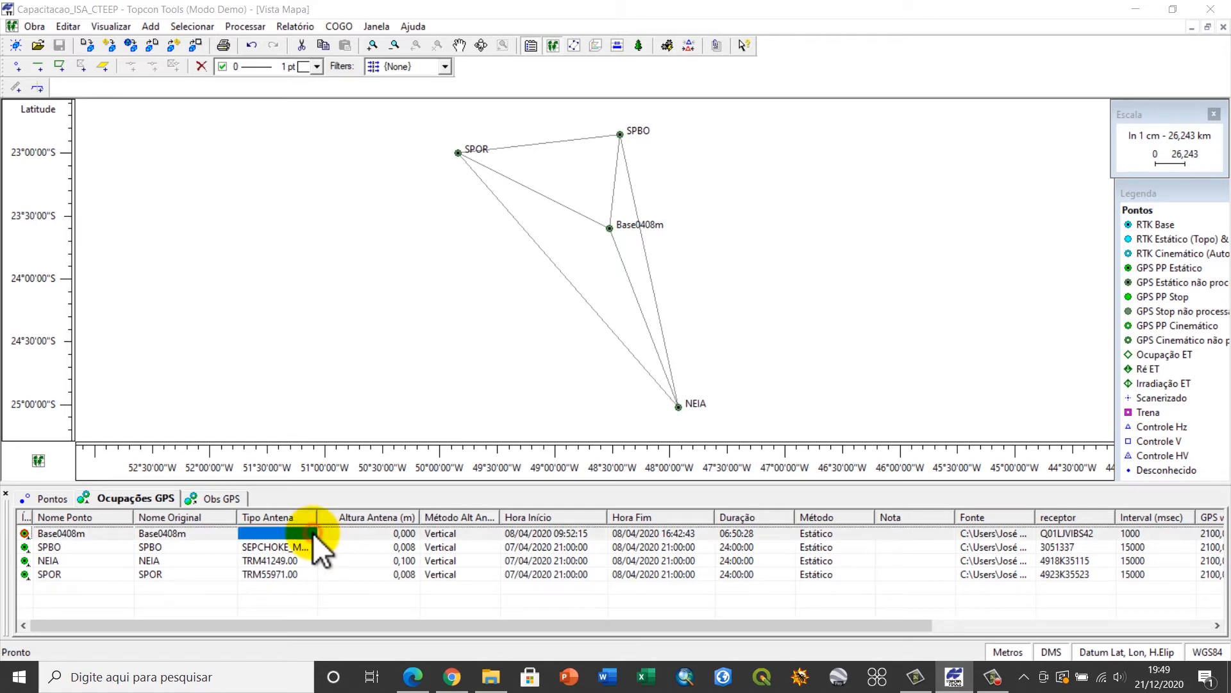
pyautogui.click(313, 532)
pyautogui.click(246, 582)
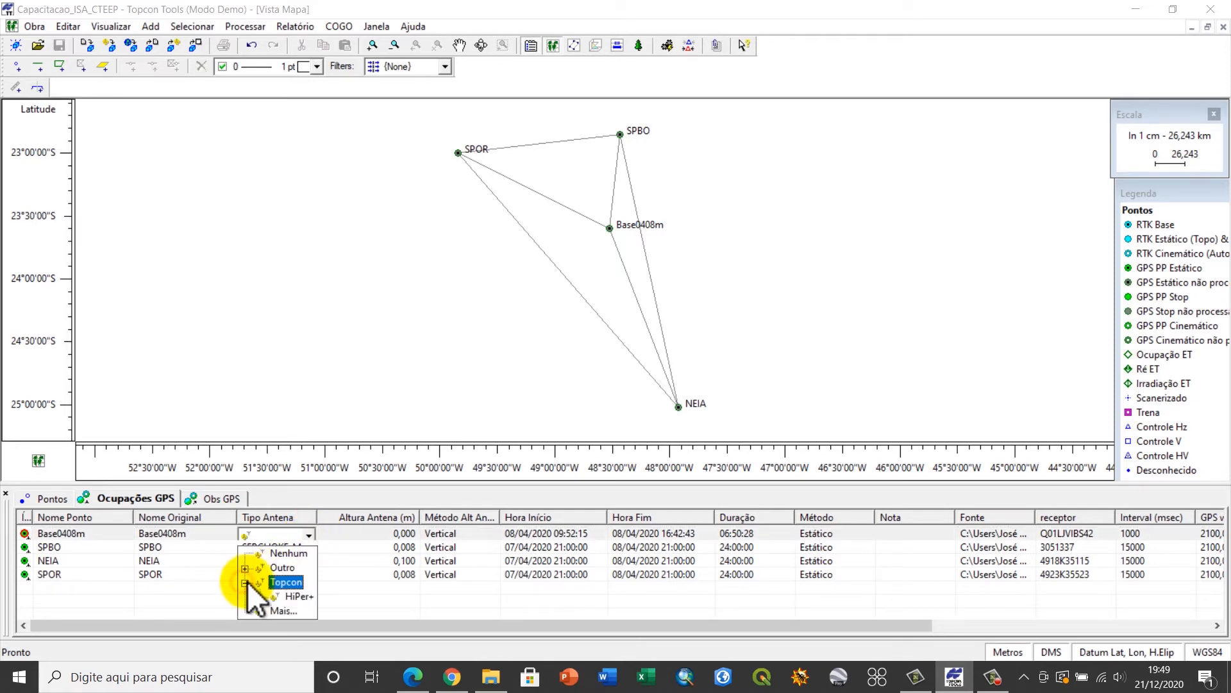
pyautogui.click(295, 595)
pyautogui.click(348, 590)
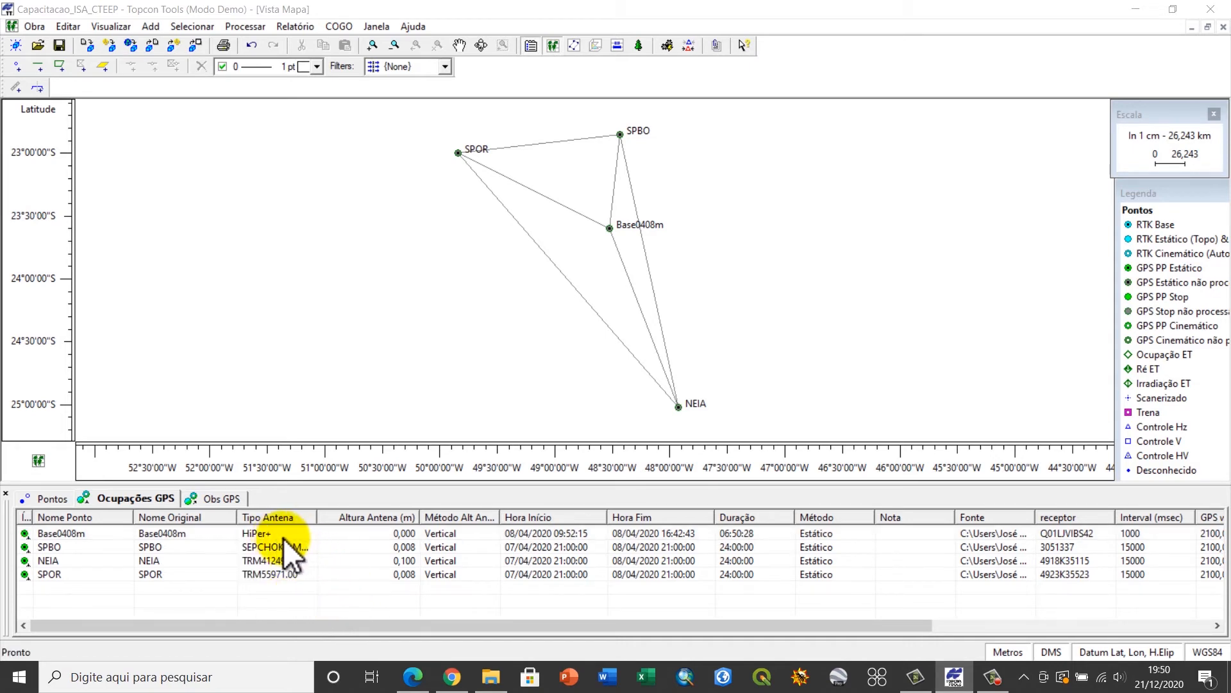
# Set the antenna height of the Base0408m occupation to 1,82 m.
pyautogui.click(406, 533)
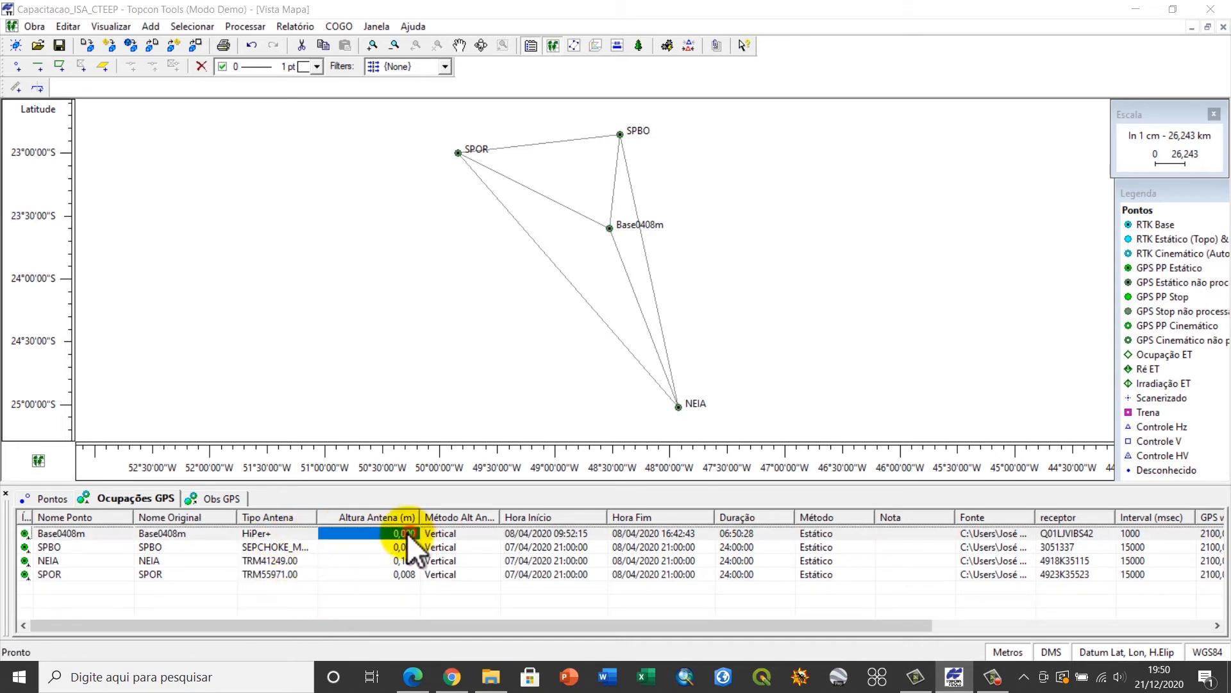
pyautogui.click(385, 533)
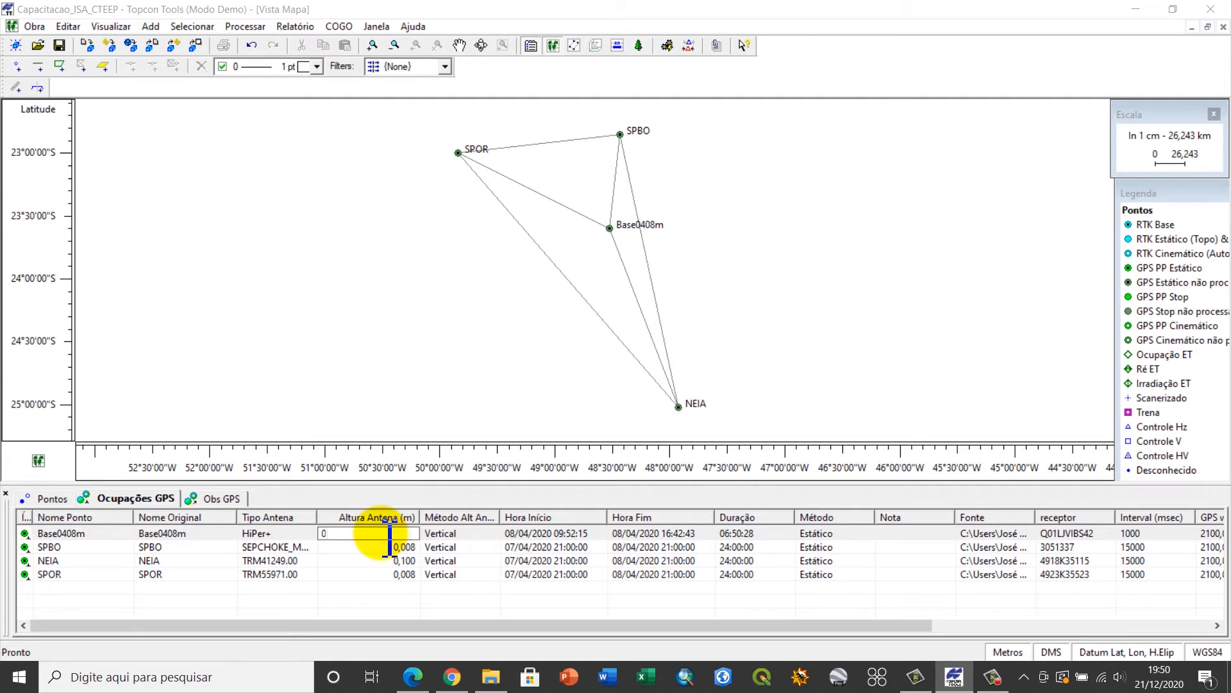
pyautogui.press('BackSpace')
pyautogui.write('1,82')
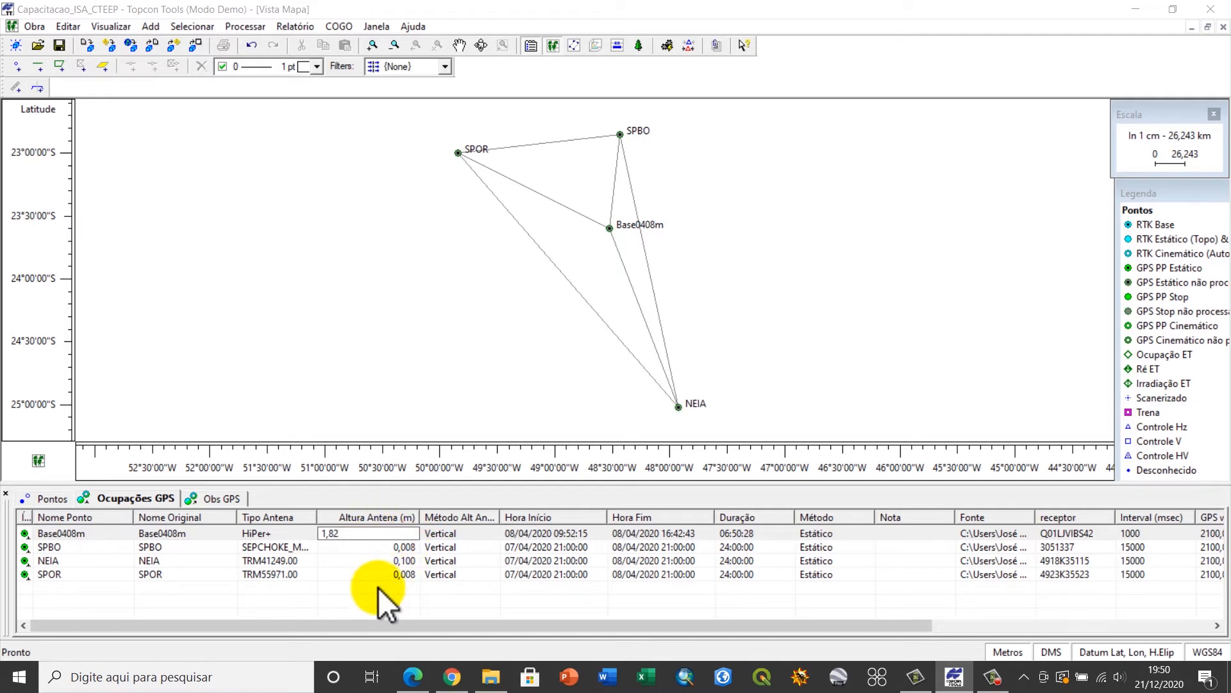
pyautogui.press('Return')
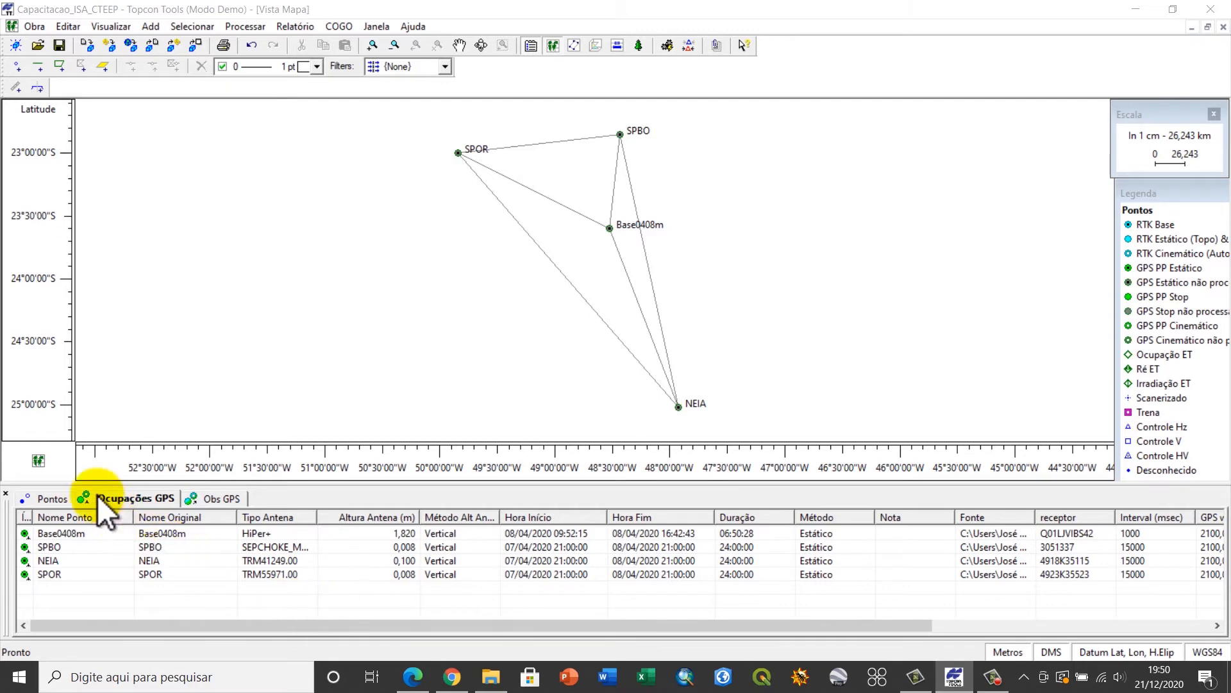
# Set the control type of points SPBO, NEIA and SPOR to Ambos.
pyautogui.click(55, 499)
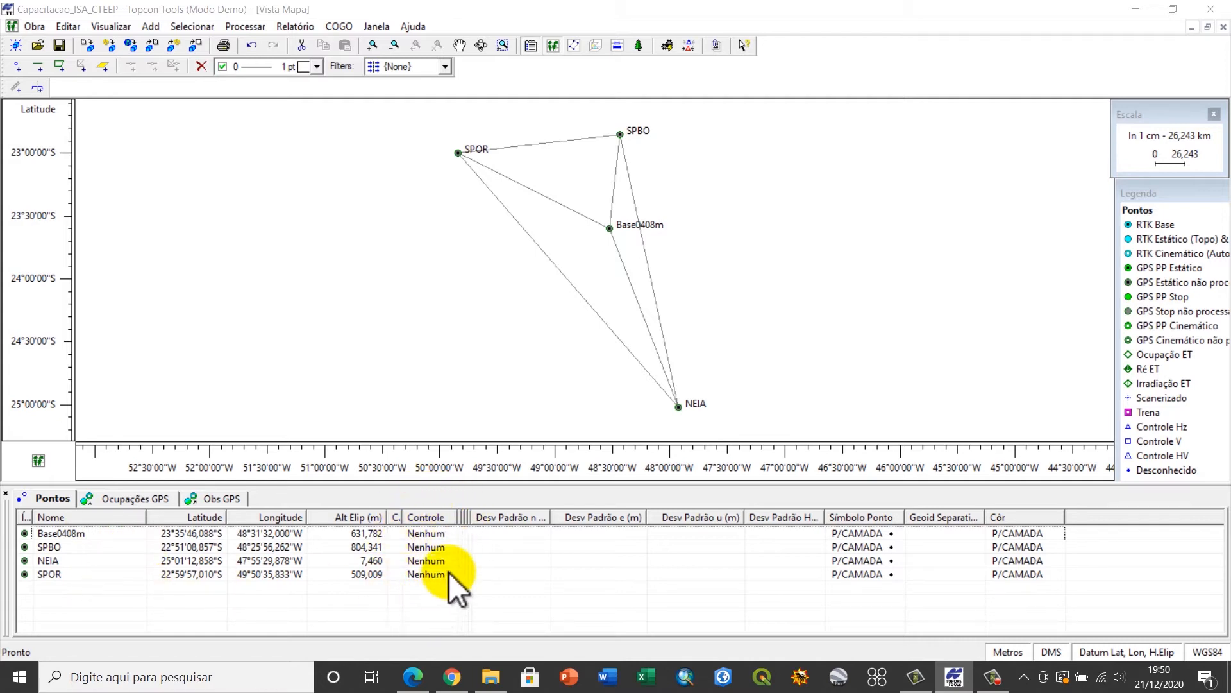
pyautogui.click(451, 548)
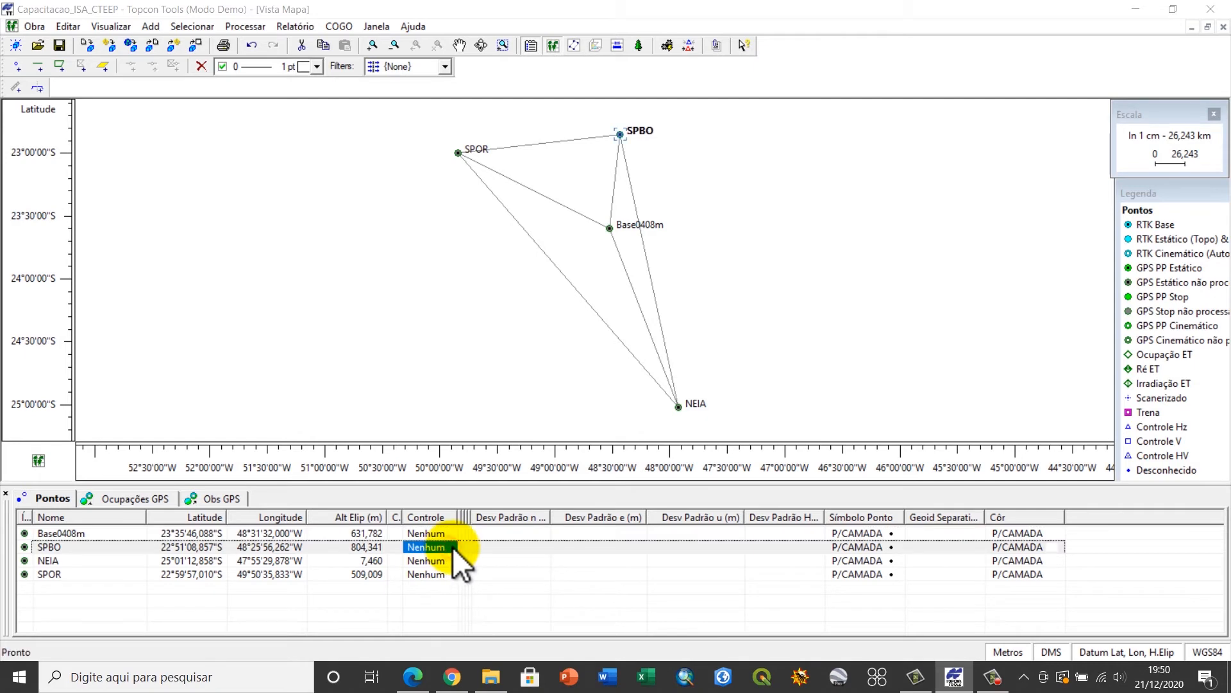
pyautogui.click(454, 548)
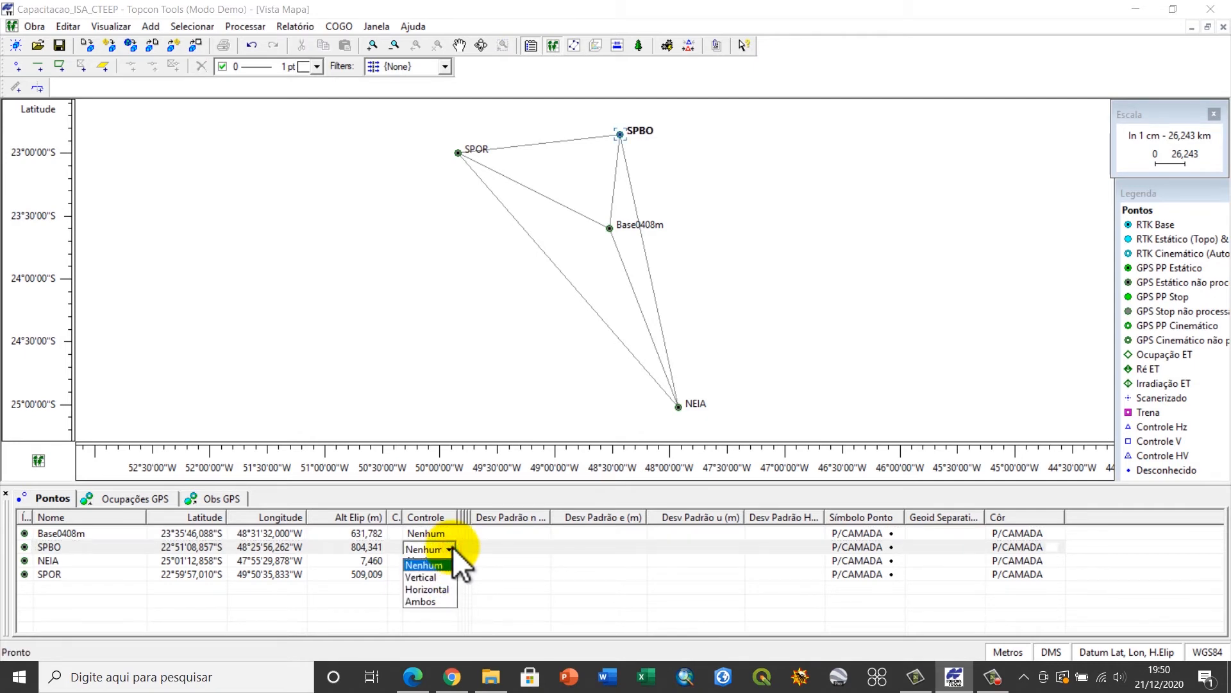
pyautogui.click(421, 603)
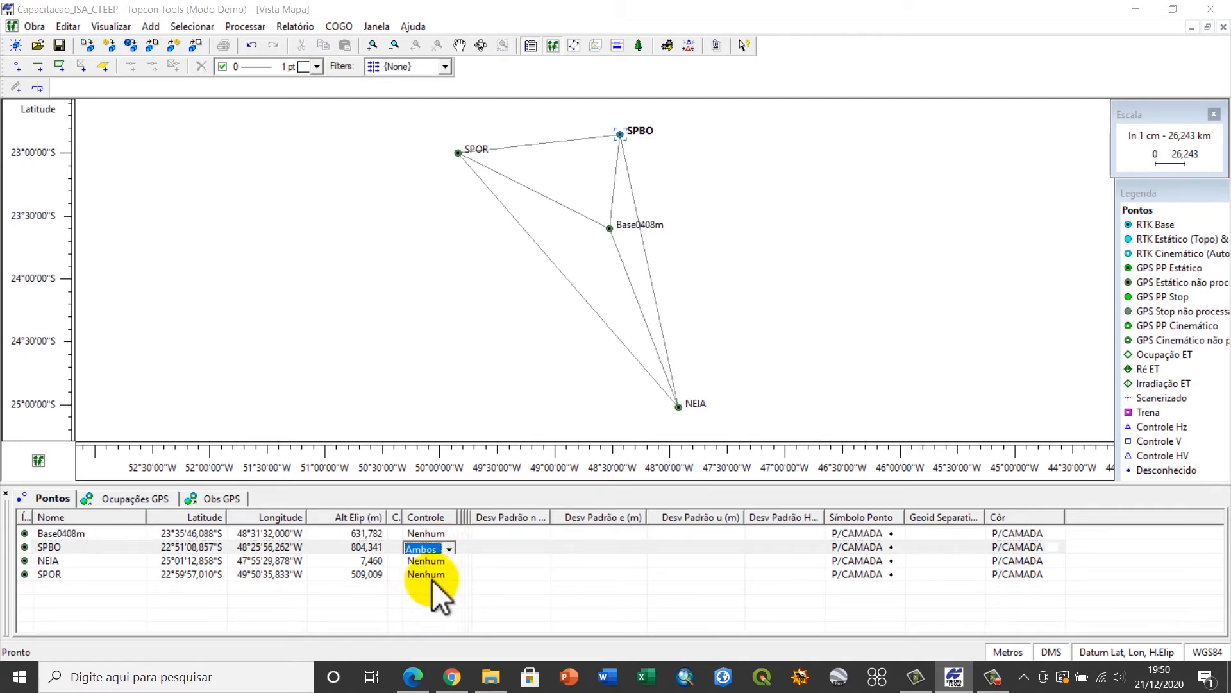
pyautogui.click(449, 560)
pyautogui.click(449, 561)
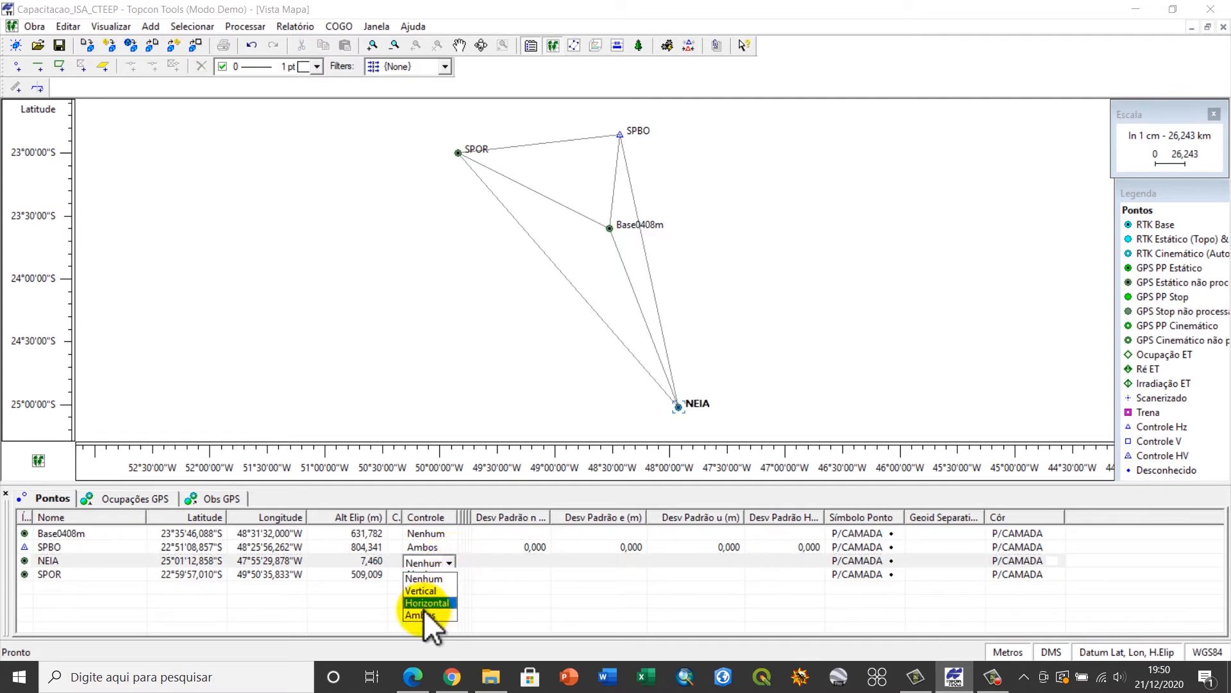
pyautogui.click(424, 615)
pyautogui.click(449, 575)
pyautogui.click(451, 574)
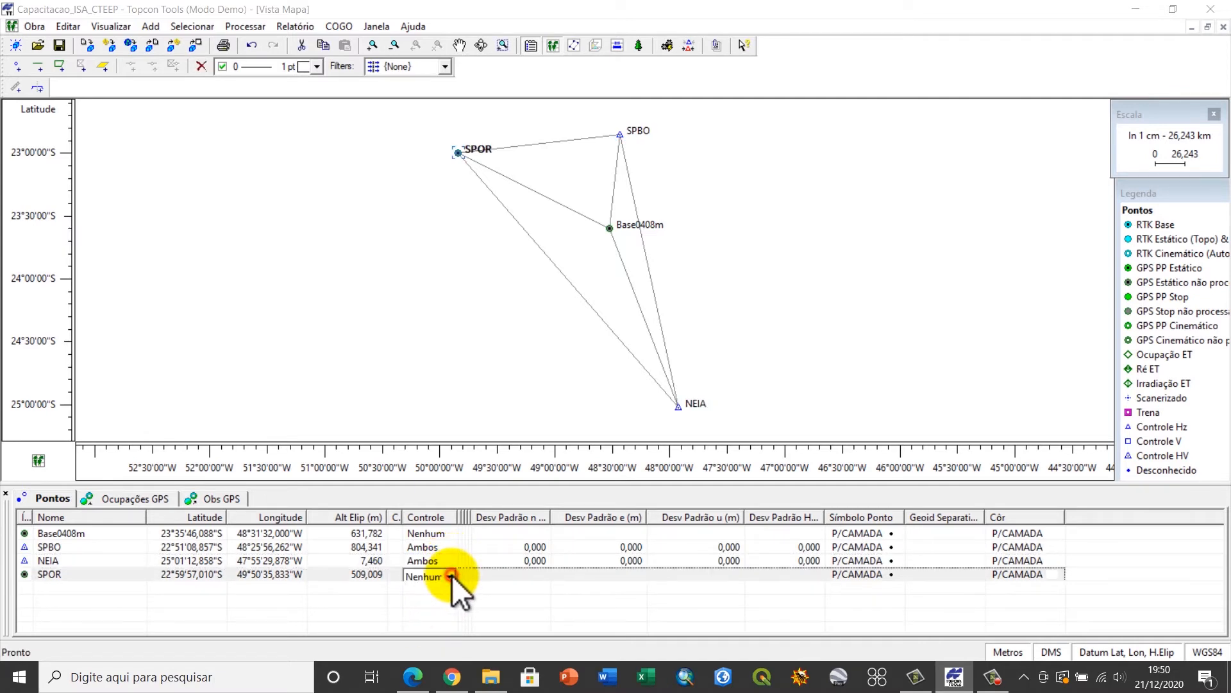
pyautogui.click(451, 574)
pyautogui.click(419, 629)
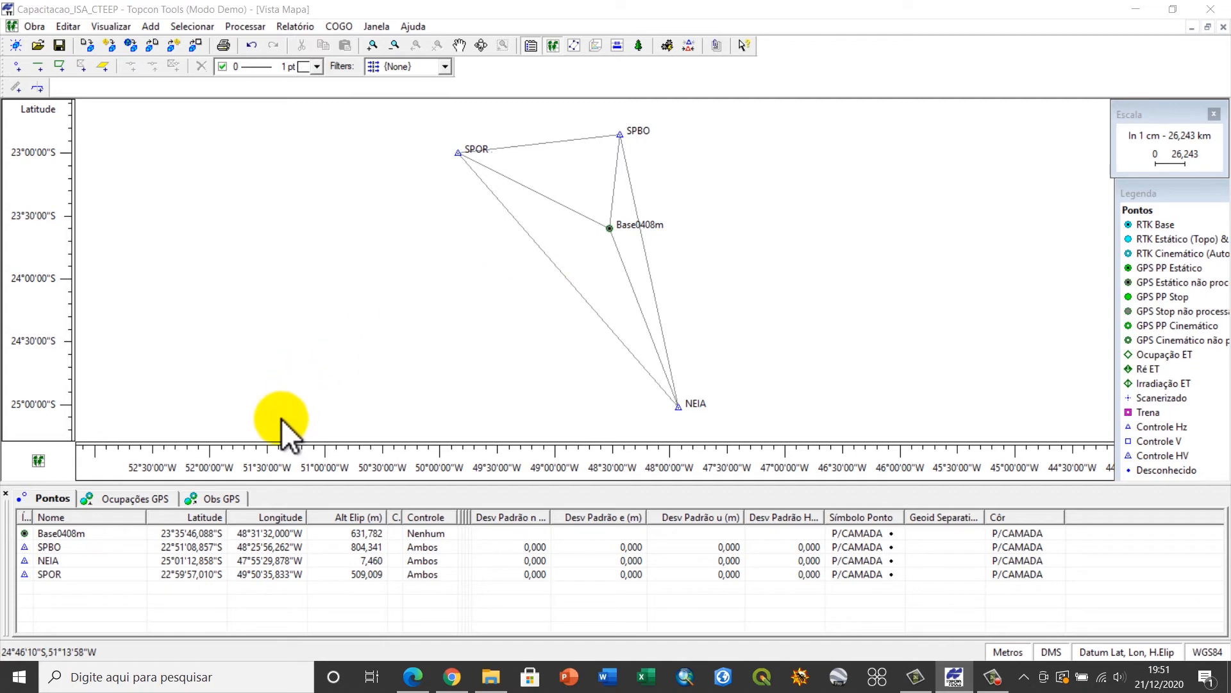
# Examine the latitude, longitude and ellipsoidal height of point SPBO in the points table.
pyautogui.click(175, 545)
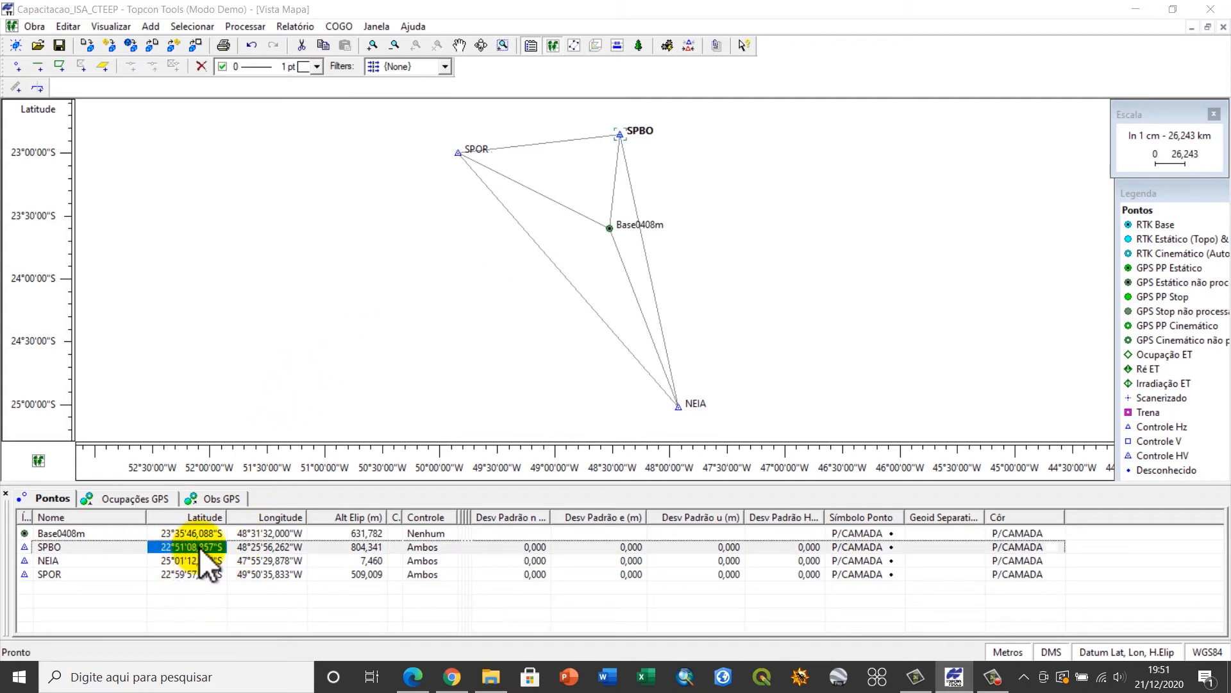
pyautogui.click(269, 545)
pyautogui.click(343, 544)
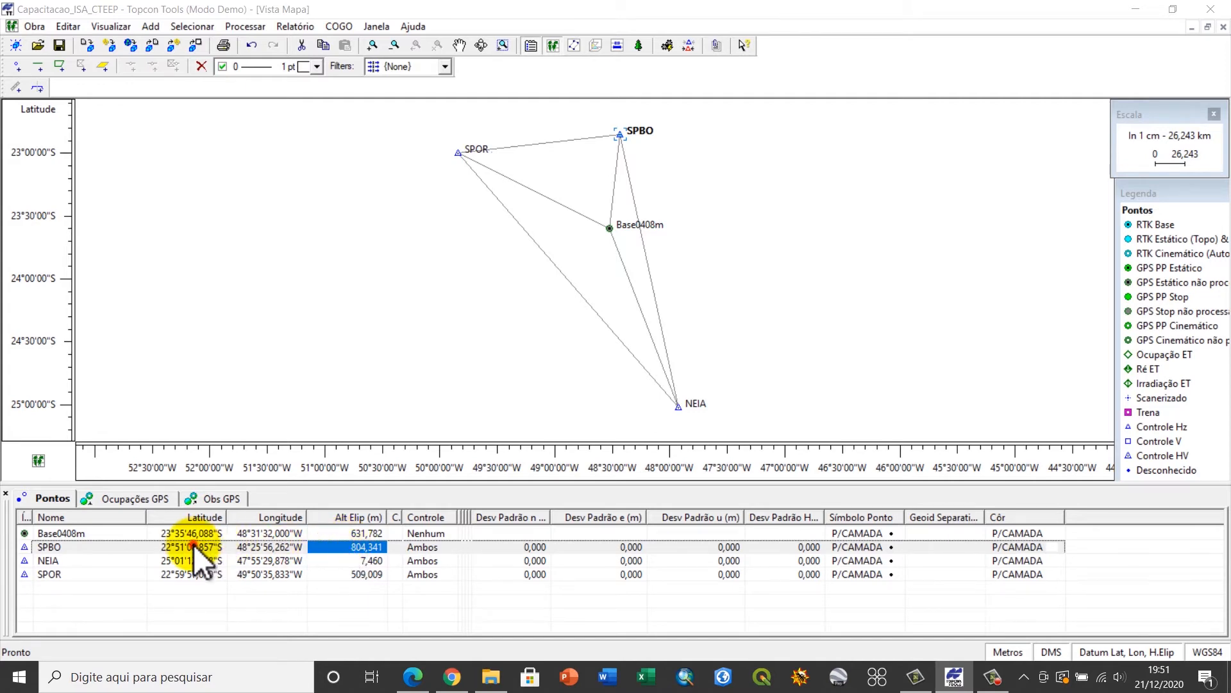
pyautogui.click(193, 546)
pyautogui.click(263, 547)
pyautogui.click(340, 547)
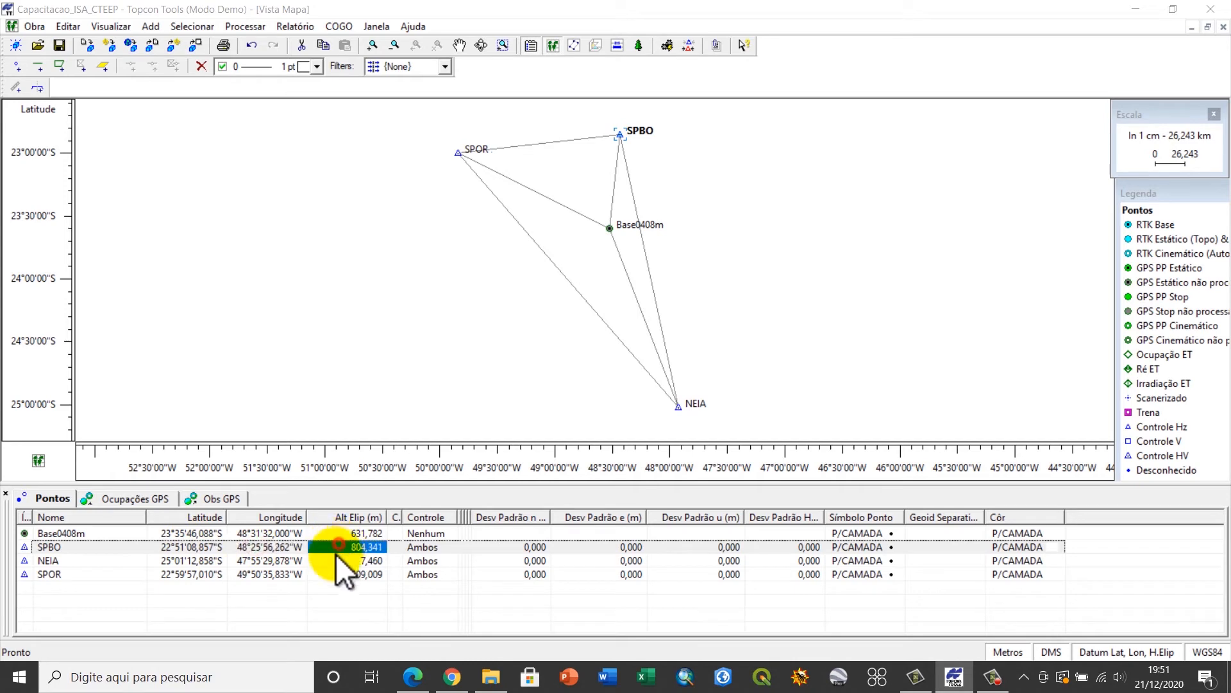
pyautogui.click(276, 611)
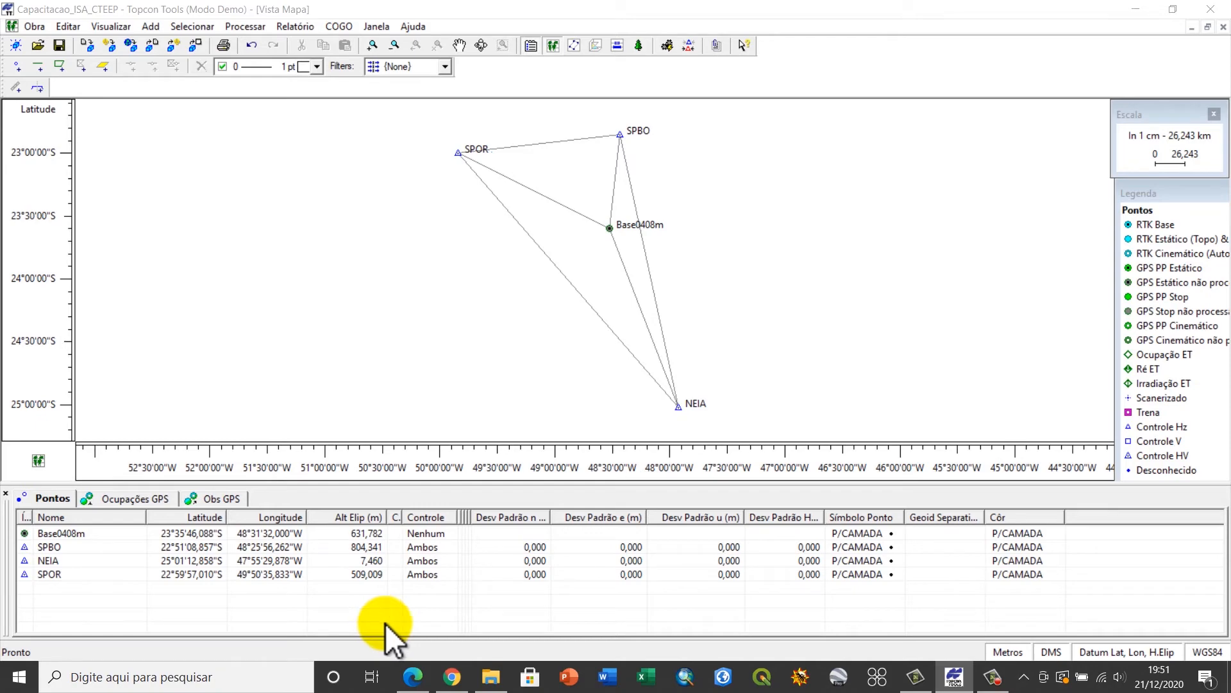
# Switch to Edge and examine the SIRGAS2000 geodetic coordinates and their sigma values in the SPBO station report.
pyautogui.click(414, 679)
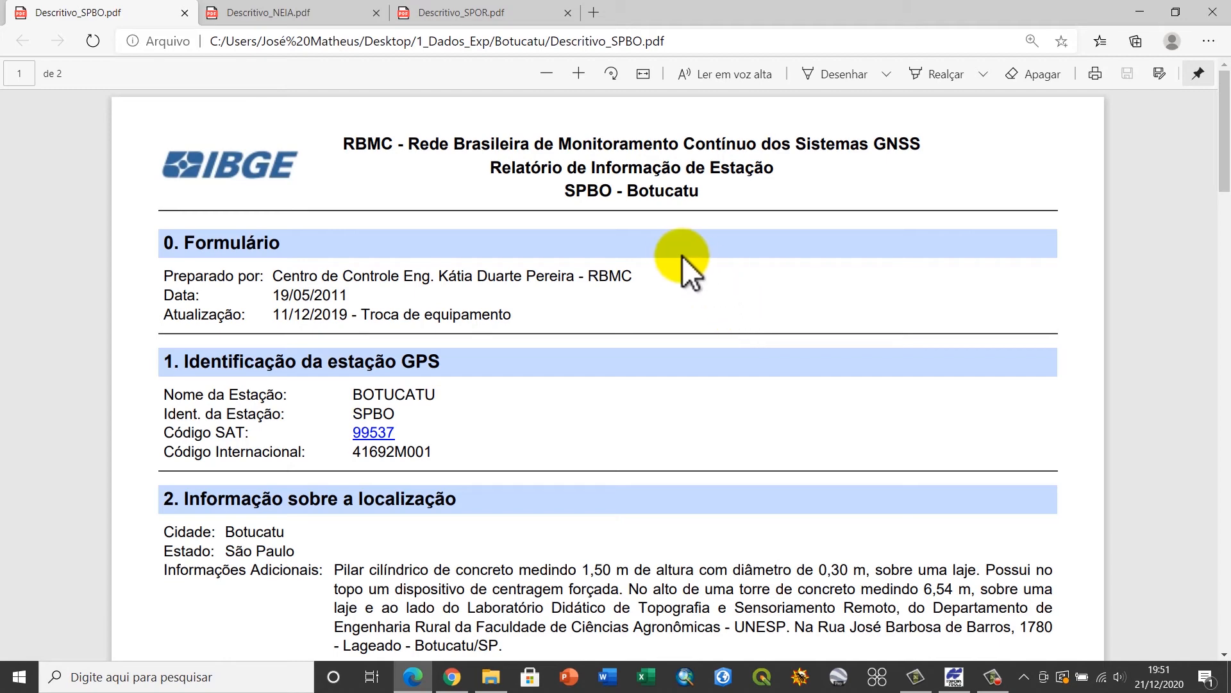
pyautogui.scroll(-2, 640, 215)
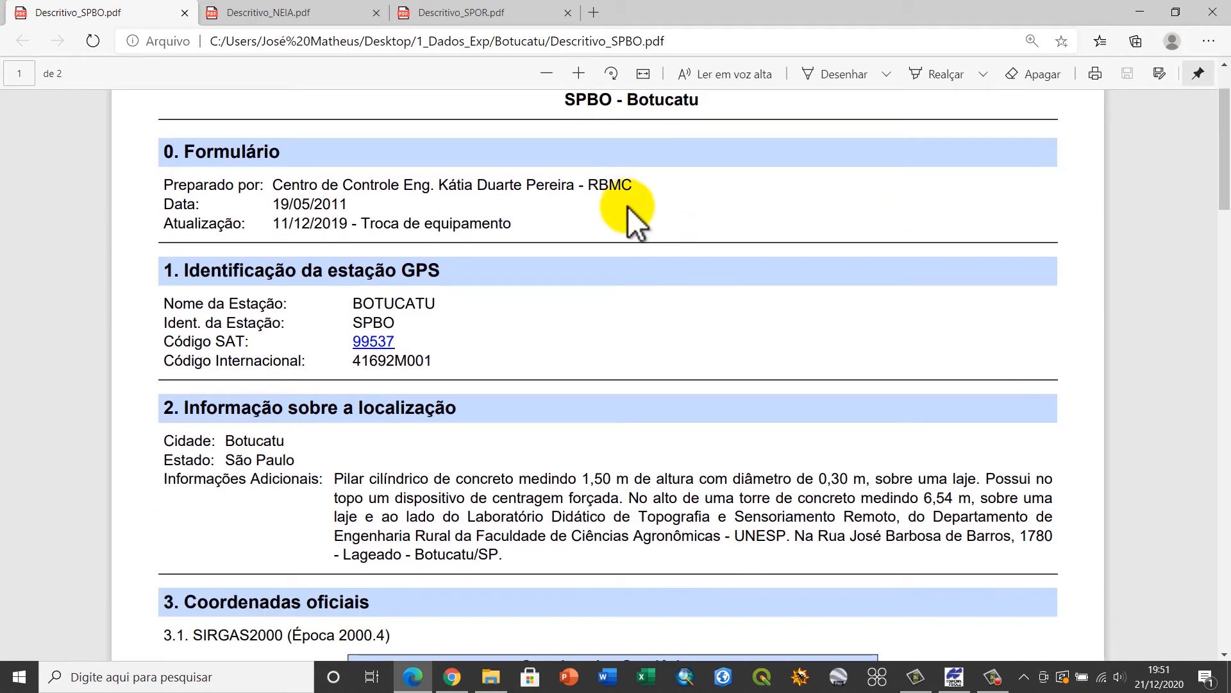
pyautogui.scroll(2, 628, 220)
pyautogui.scroll(-7, 640, 279)
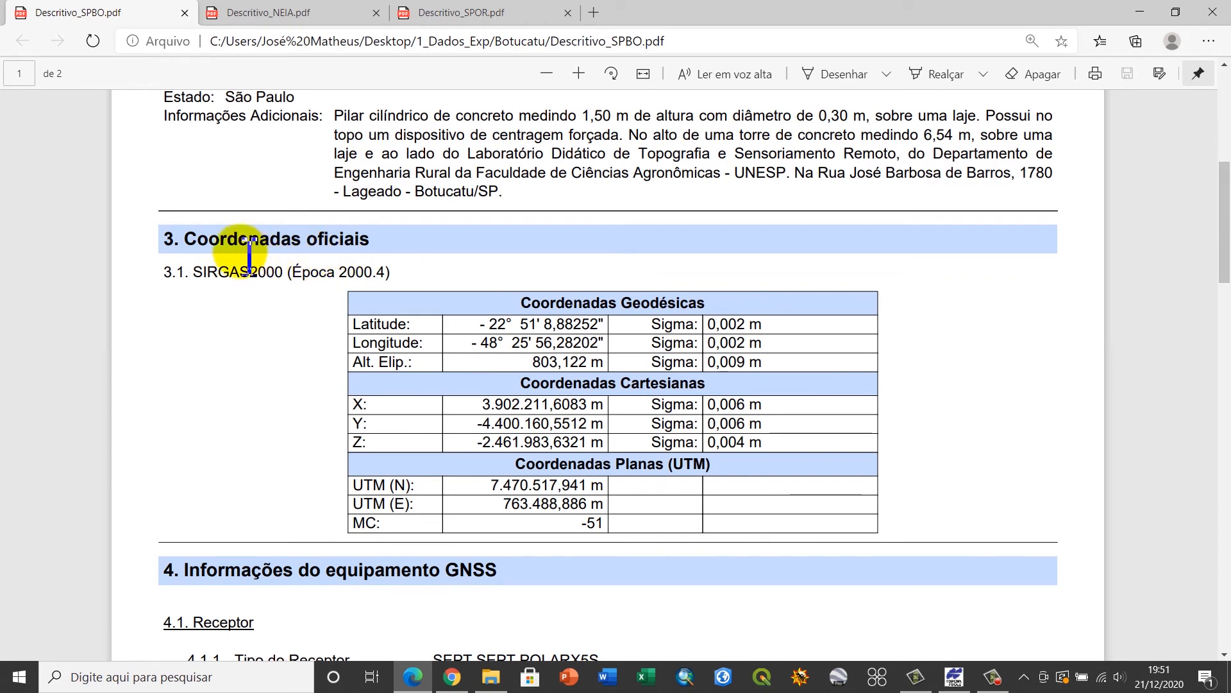
pyautogui.scroll(-1, 393, 256)
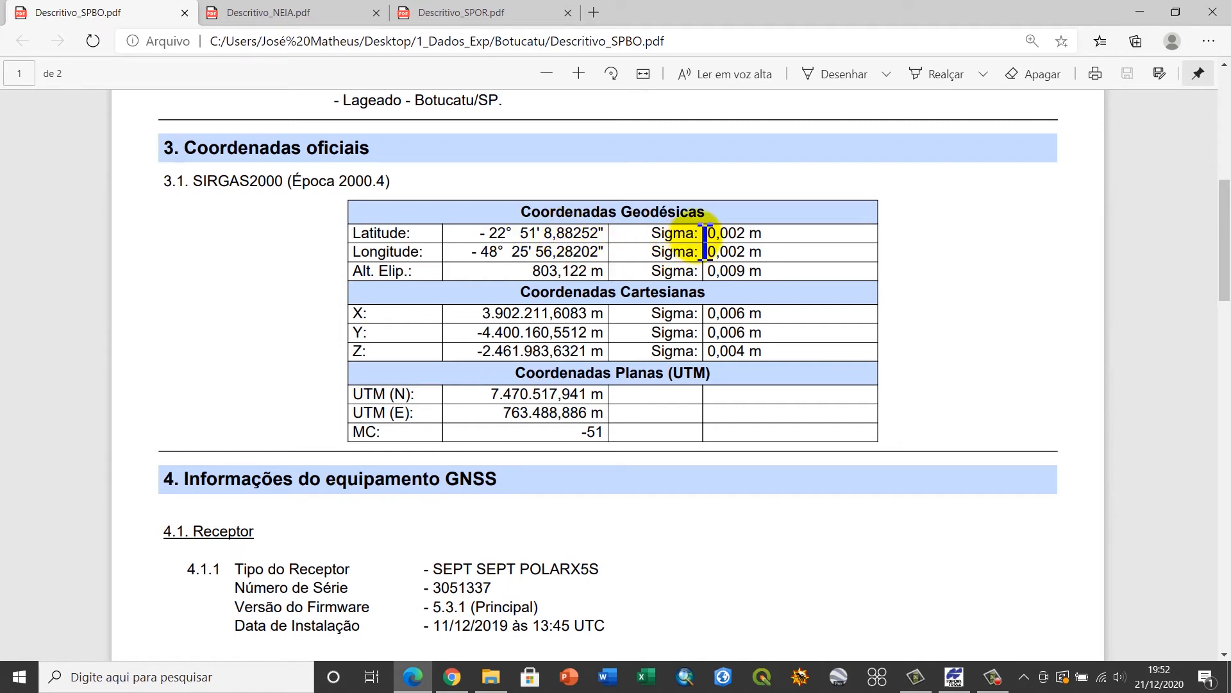
pyautogui.moveTo(706, 234); pyautogui.dragTo(725, 259)
pyautogui.moveTo(710, 270); pyautogui.dragTo(769, 268)
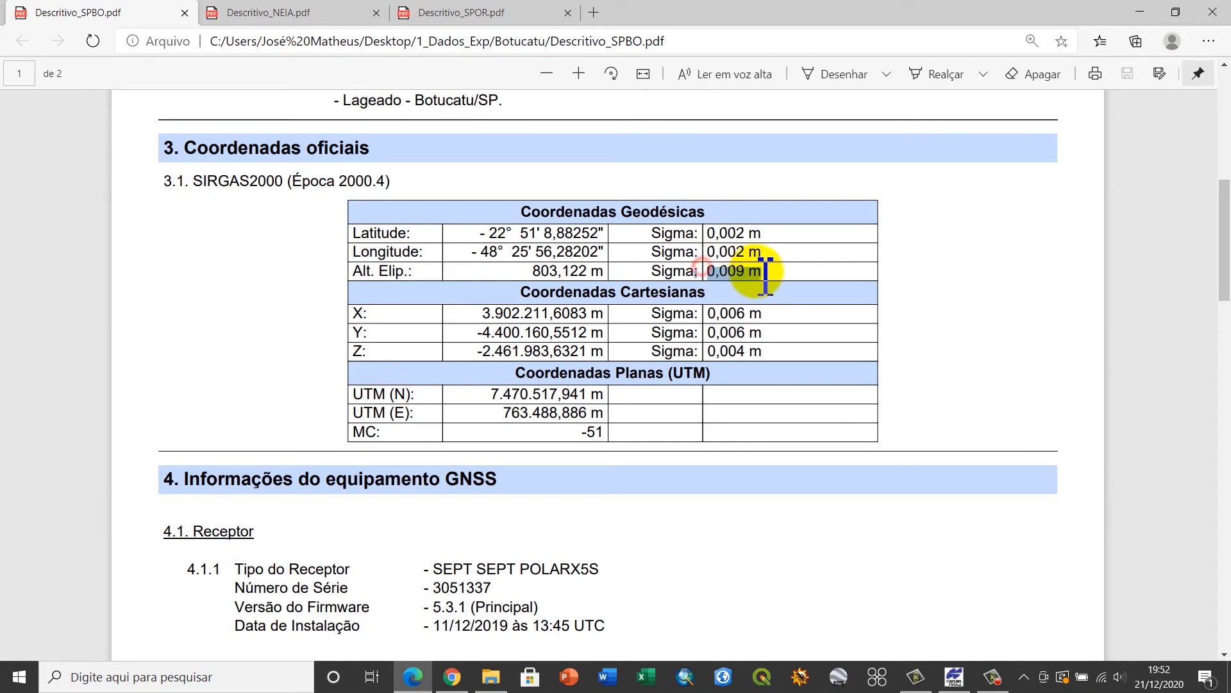
pyautogui.click(779, 259)
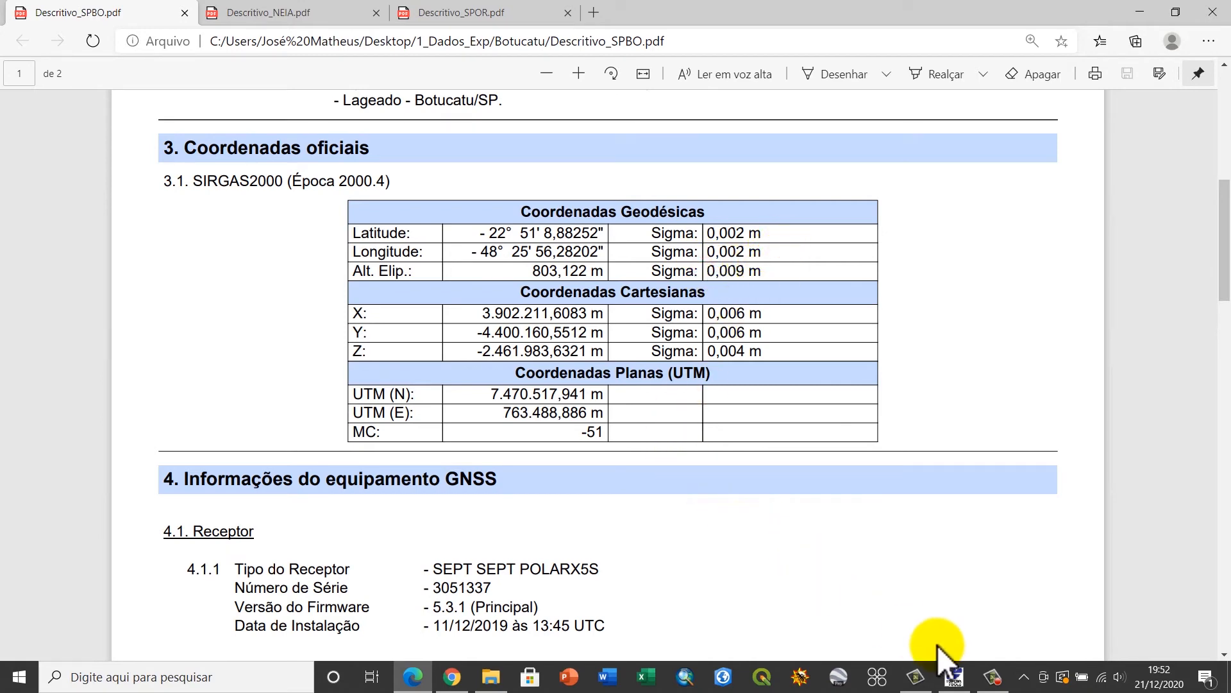
# Switch to Topcon Tools and examine the n, e and u standard deviations of SPBO and the rows of control points NEIA and SPOR.
pyautogui.click(953, 674)
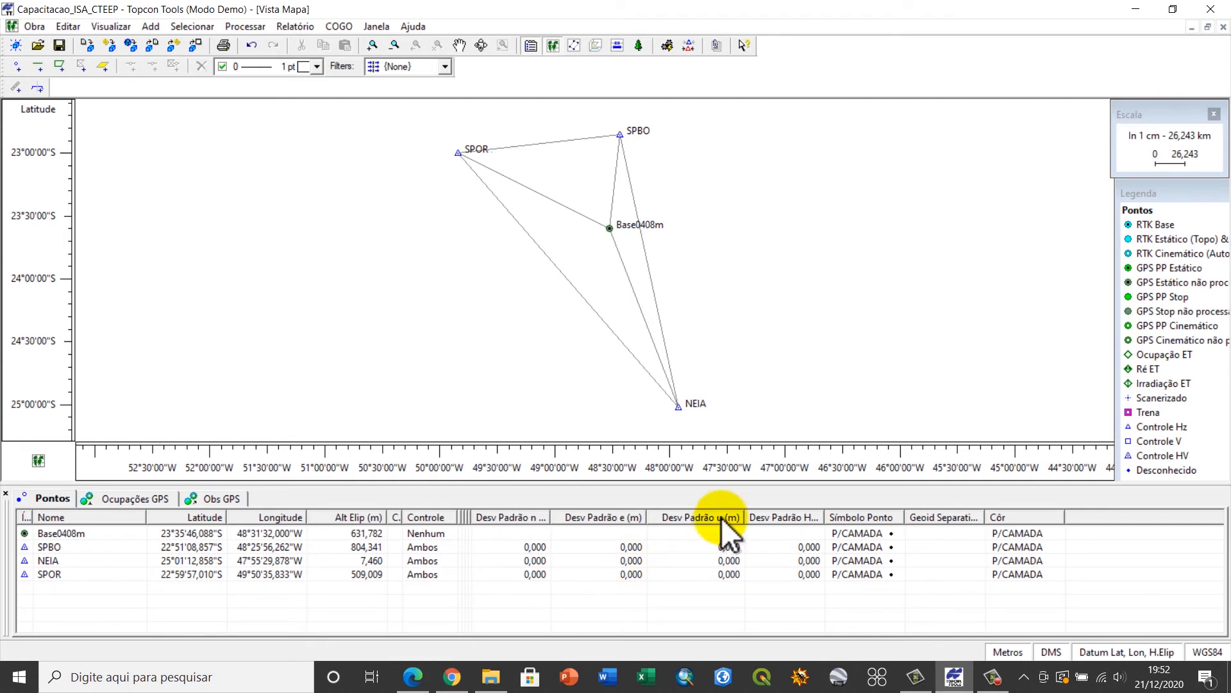
pyautogui.click(516, 547)
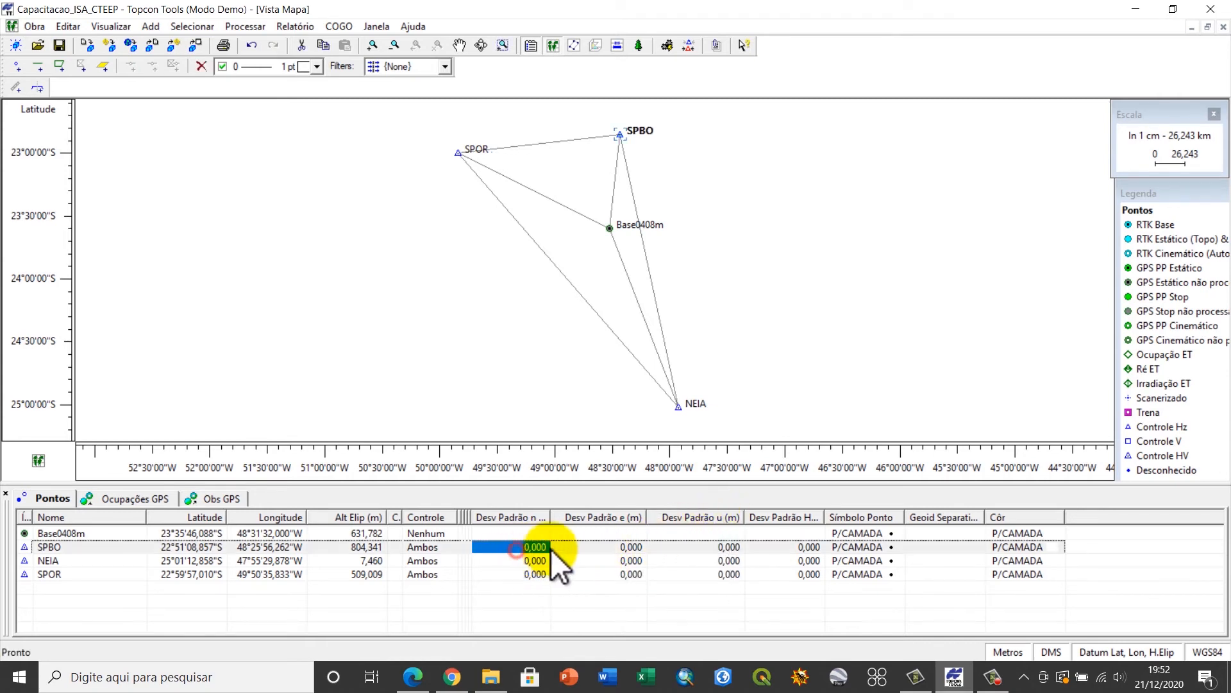
pyautogui.click(618, 547)
pyautogui.click(679, 546)
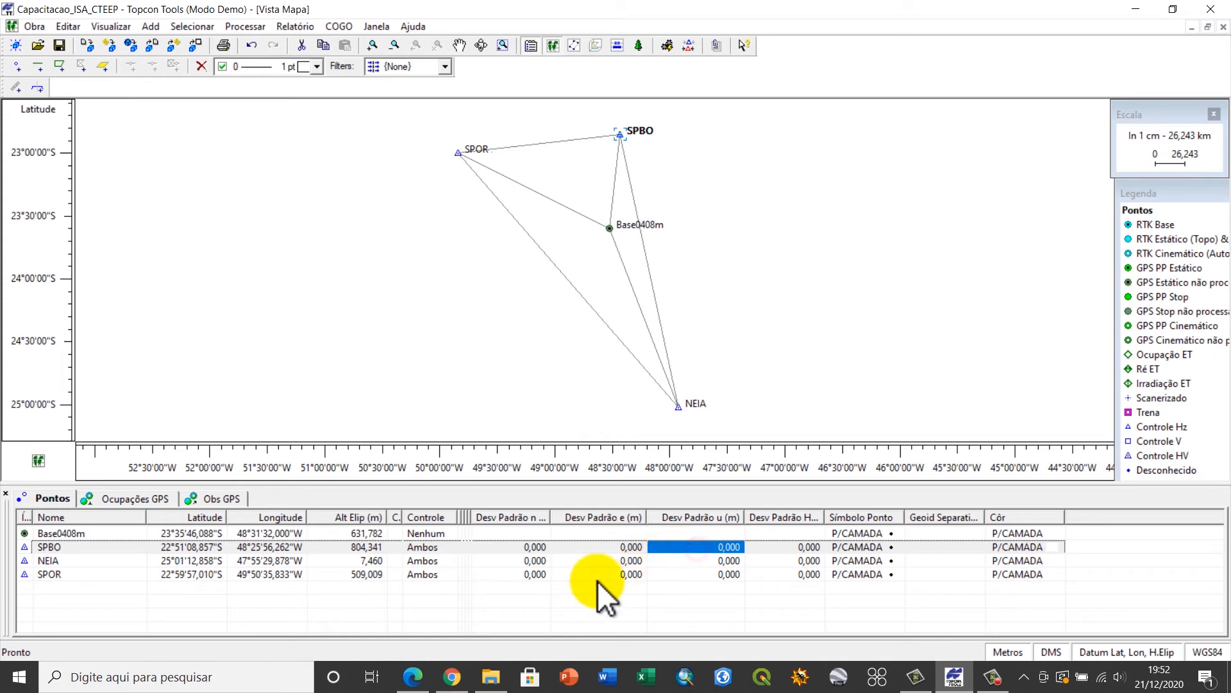
pyautogui.click(333, 609)
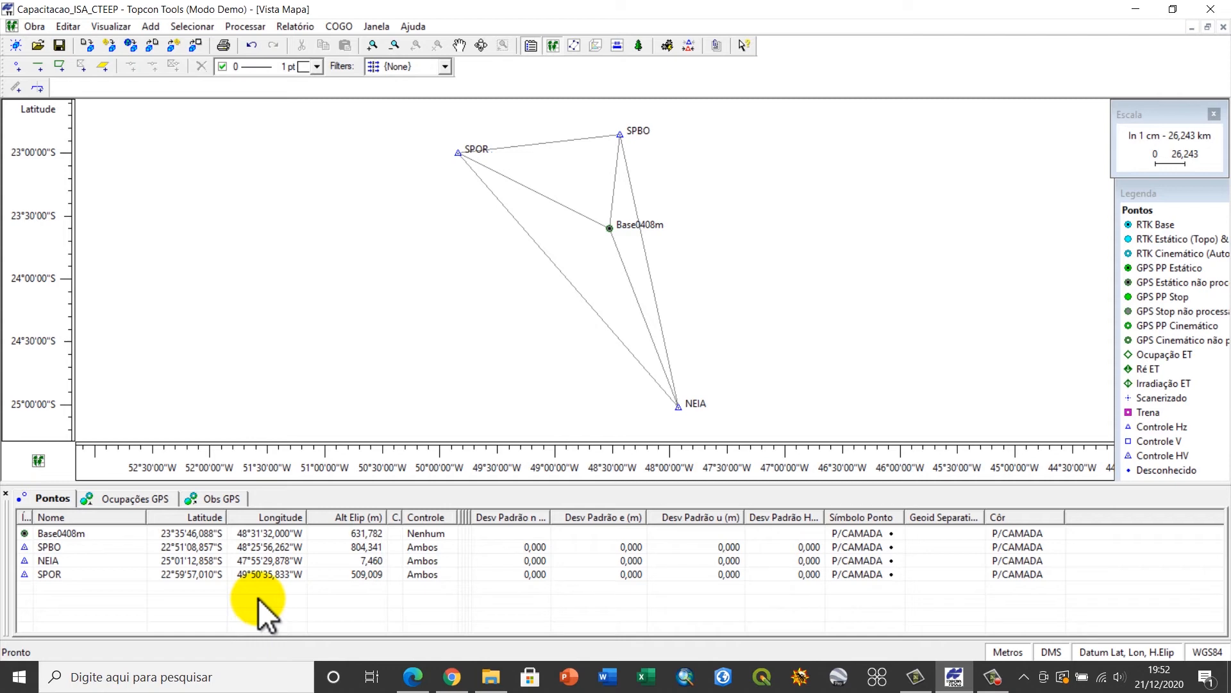
pyautogui.click(86, 549)
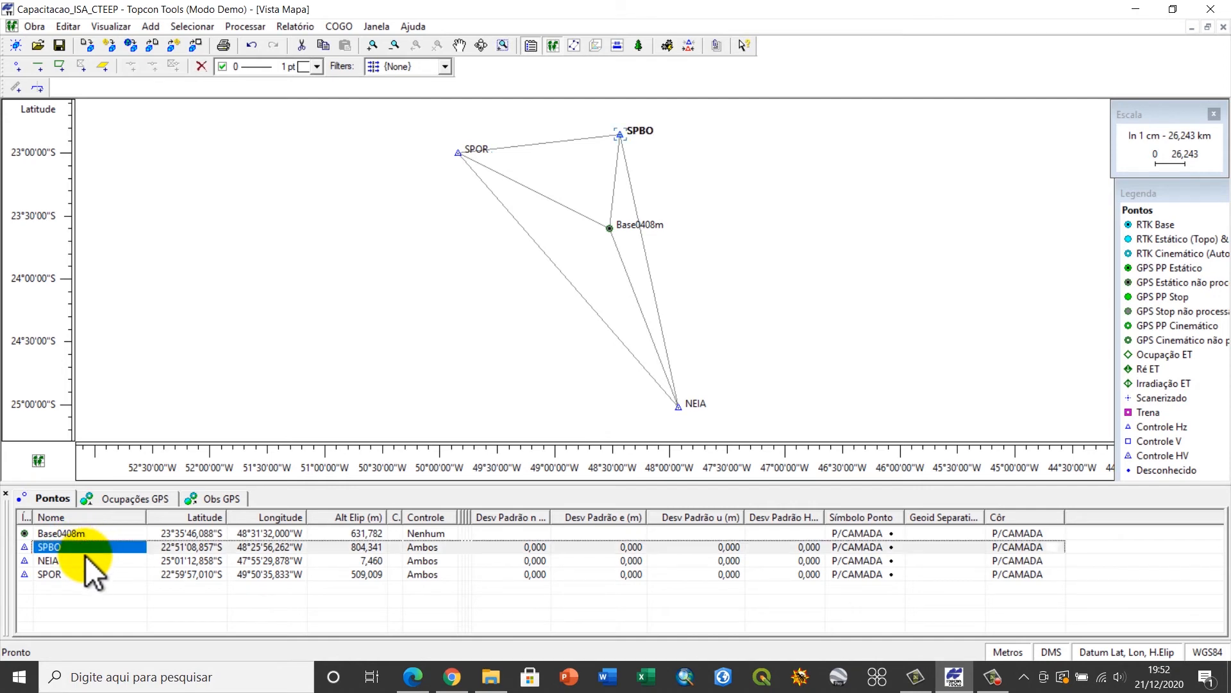
pyautogui.click(83, 562)
pyautogui.click(85, 574)
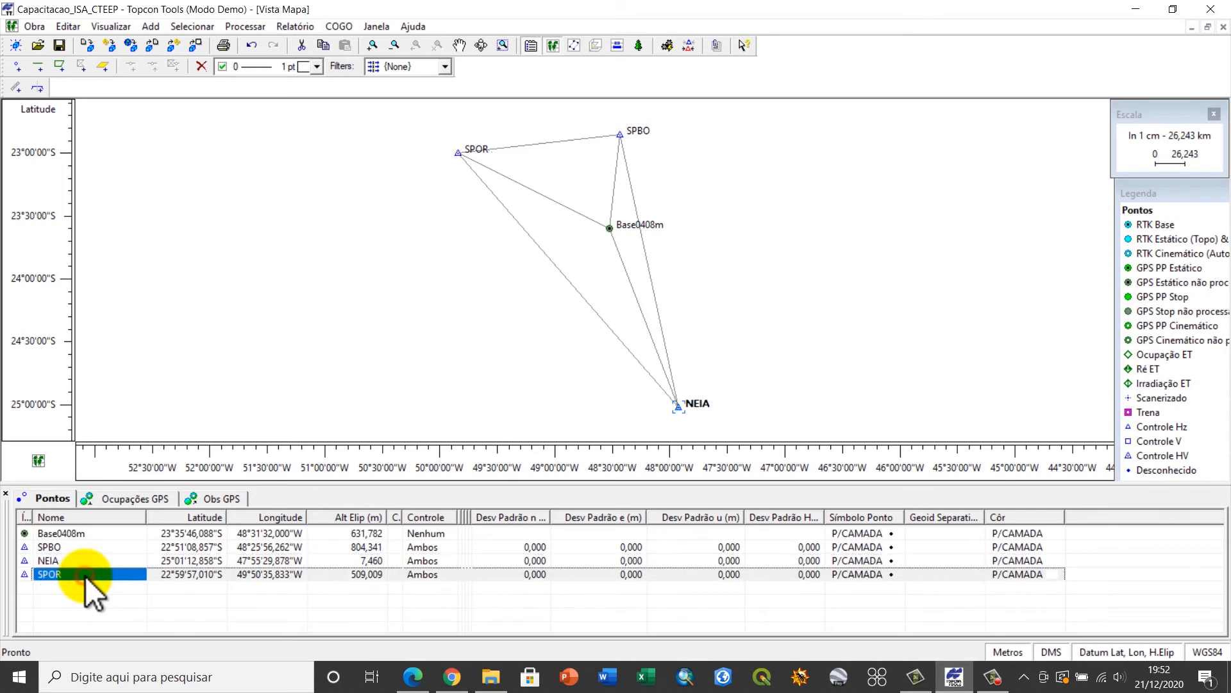
pyautogui.click(130, 593)
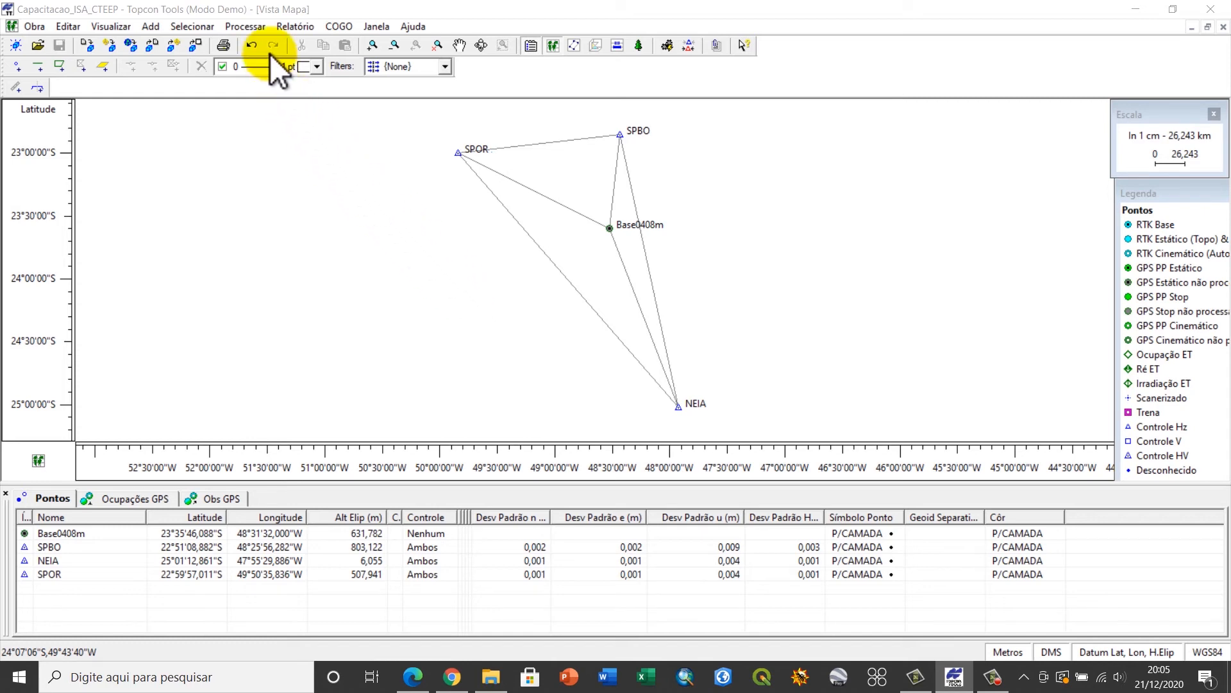
# Run GPS+ post-processing on the observations and select point Base0408m to review its coordinates and standard deviations.
pyautogui.click(253, 29)
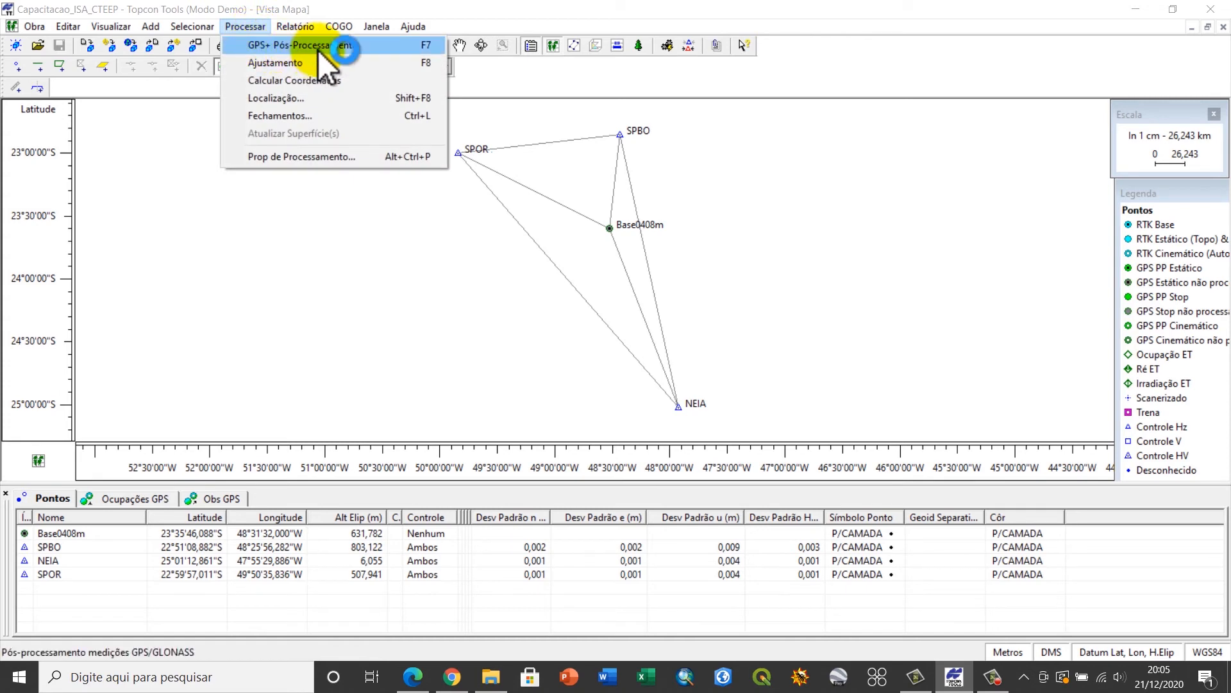
pyautogui.click(317, 48)
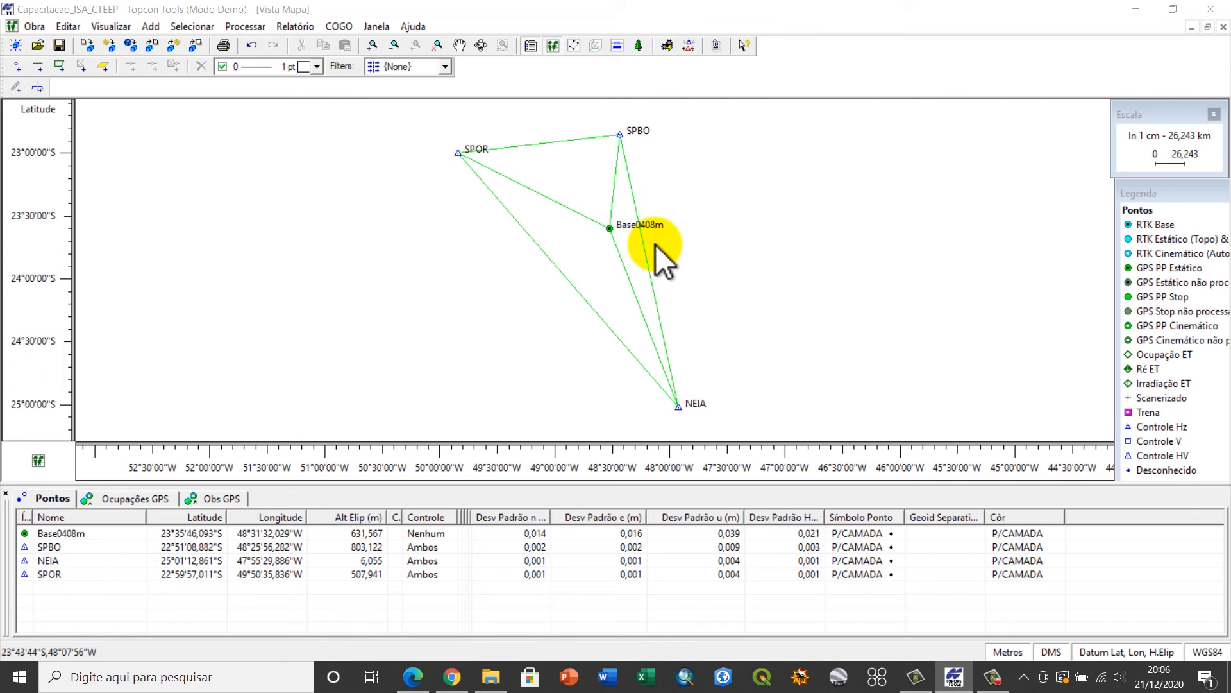
pyautogui.click(122, 533)
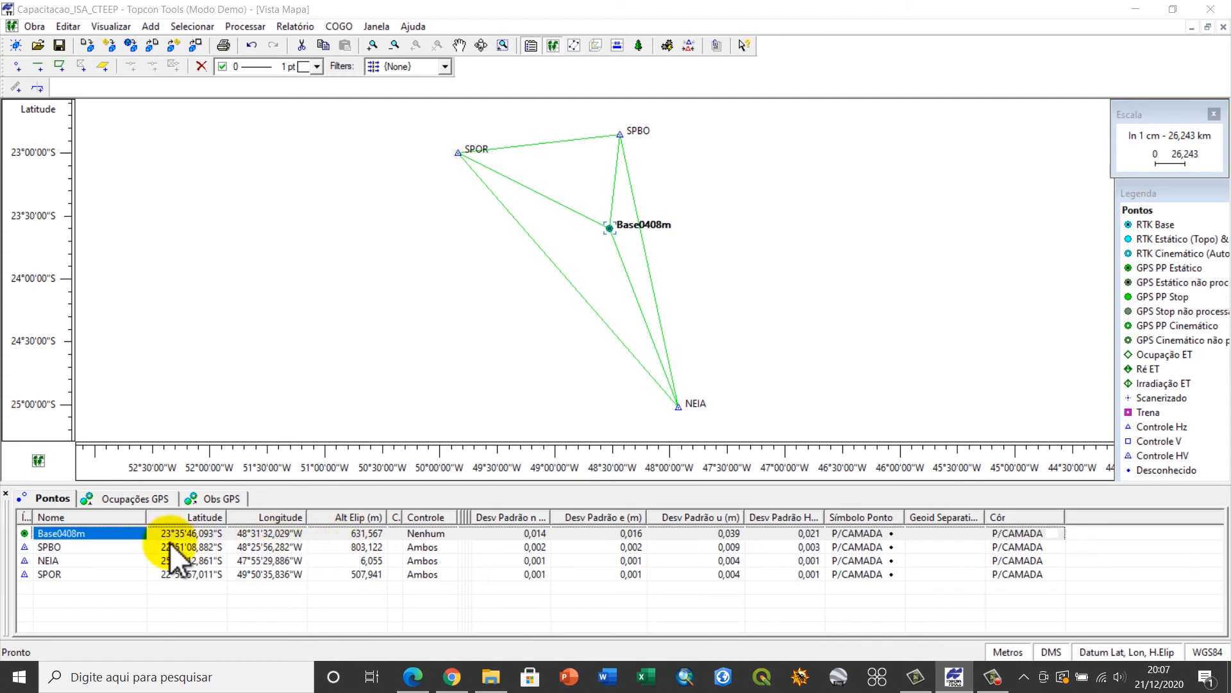
# Examine the export destinations and file formats available for point Base0408m, and close the export dialog without saving.
pyautogui.click(57, 532)
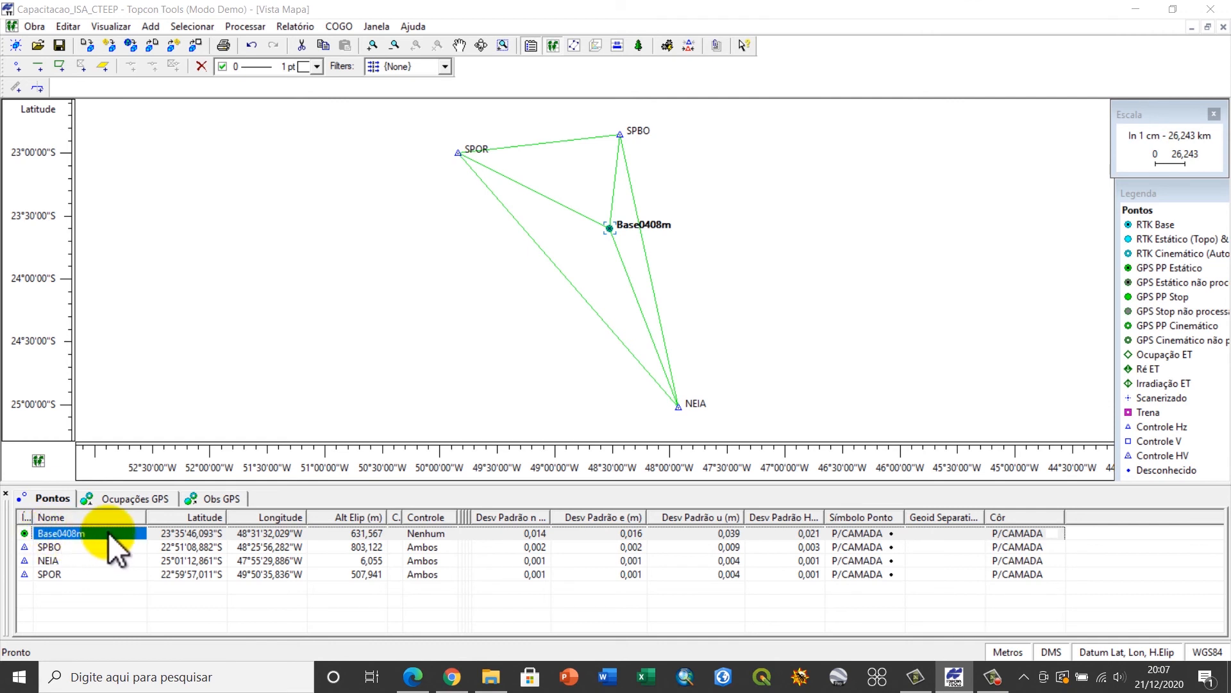
pyautogui.rightClick(108, 532)
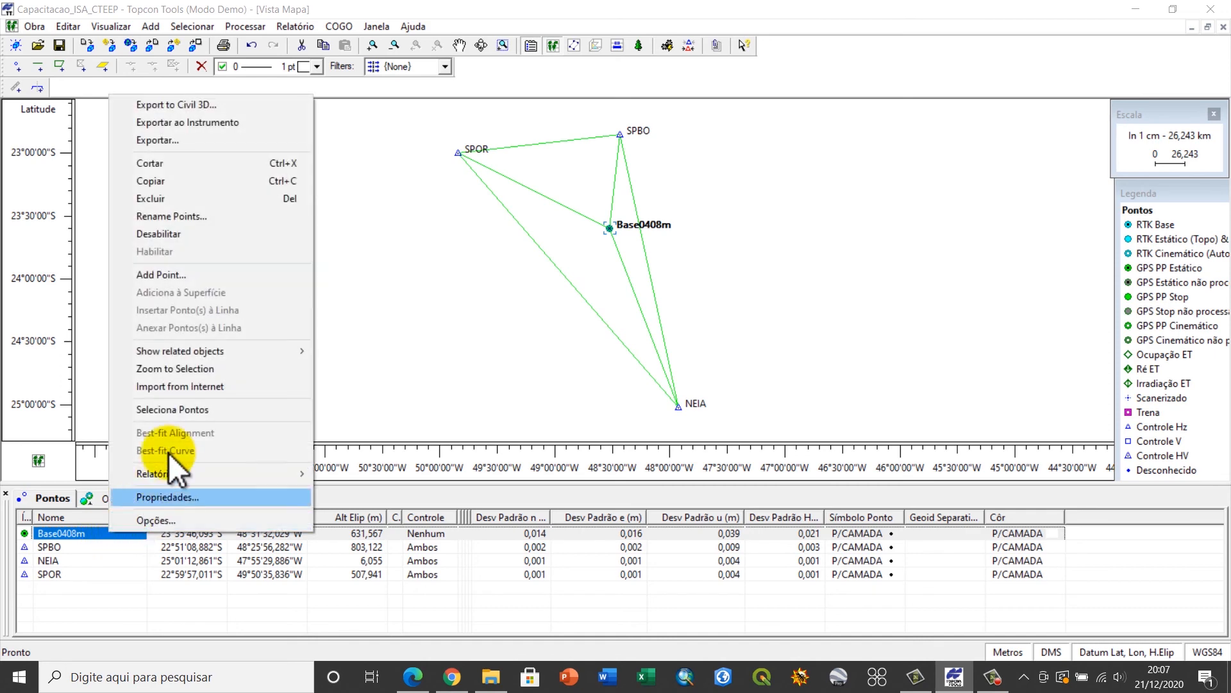
pyautogui.click(162, 144)
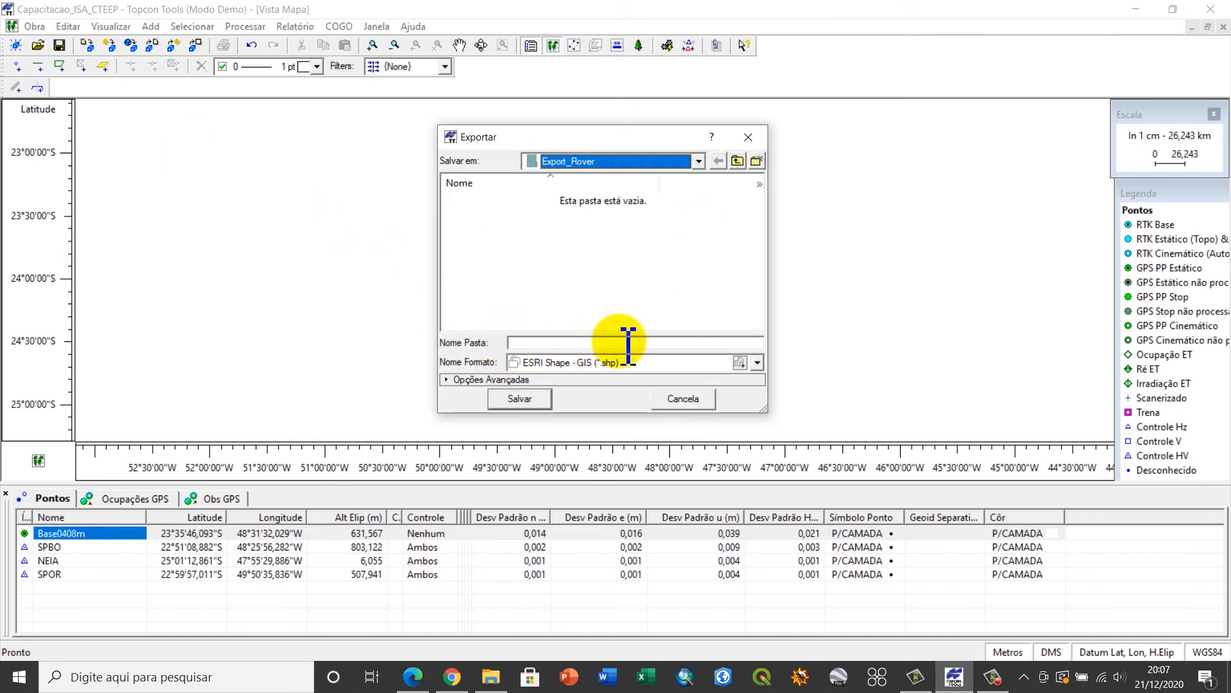
pyautogui.click(698, 160)
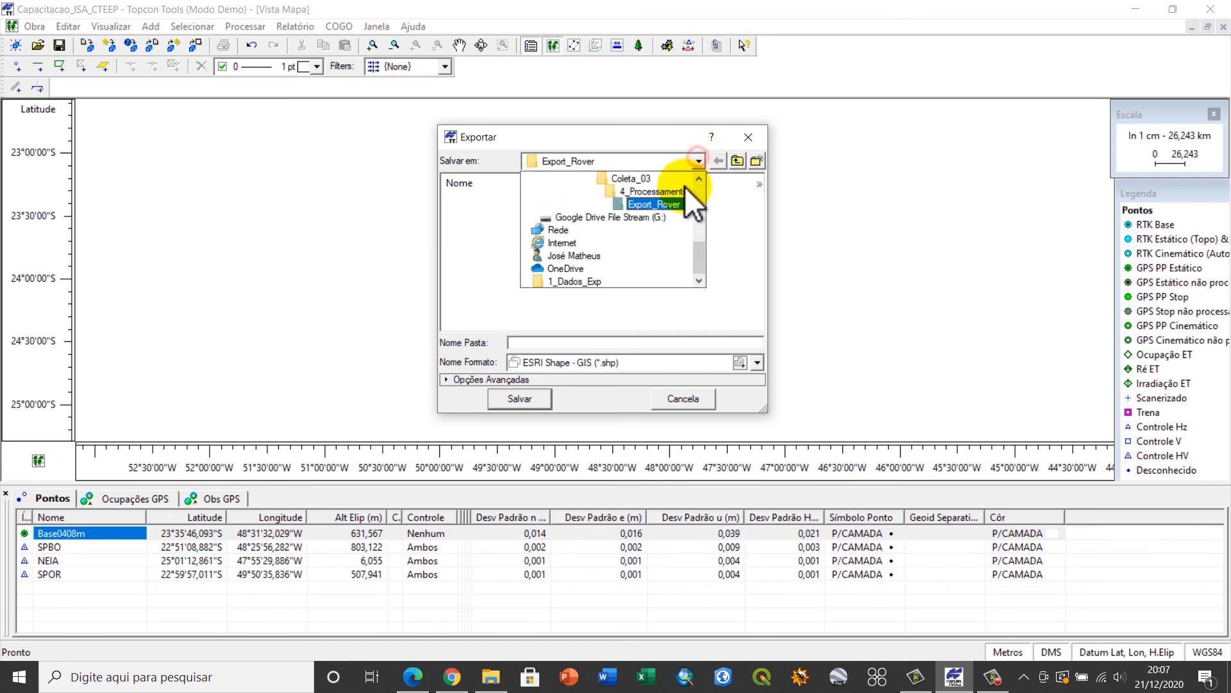
pyautogui.click(699, 161)
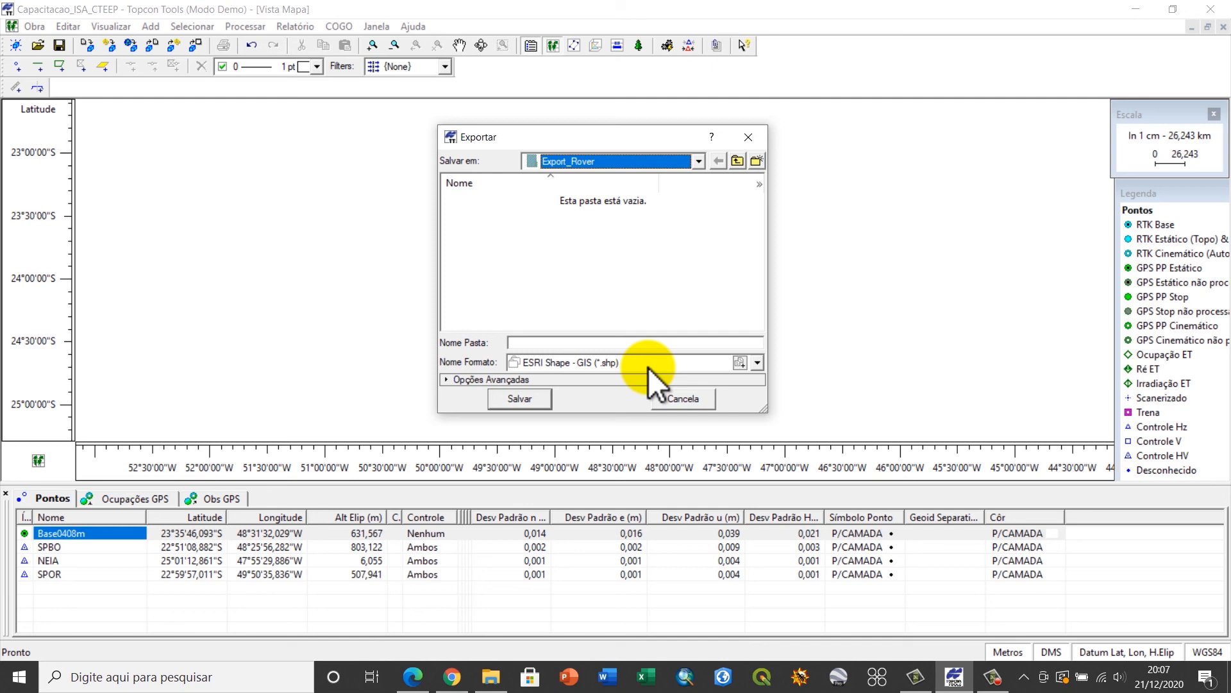
pyautogui.click(757, 363)
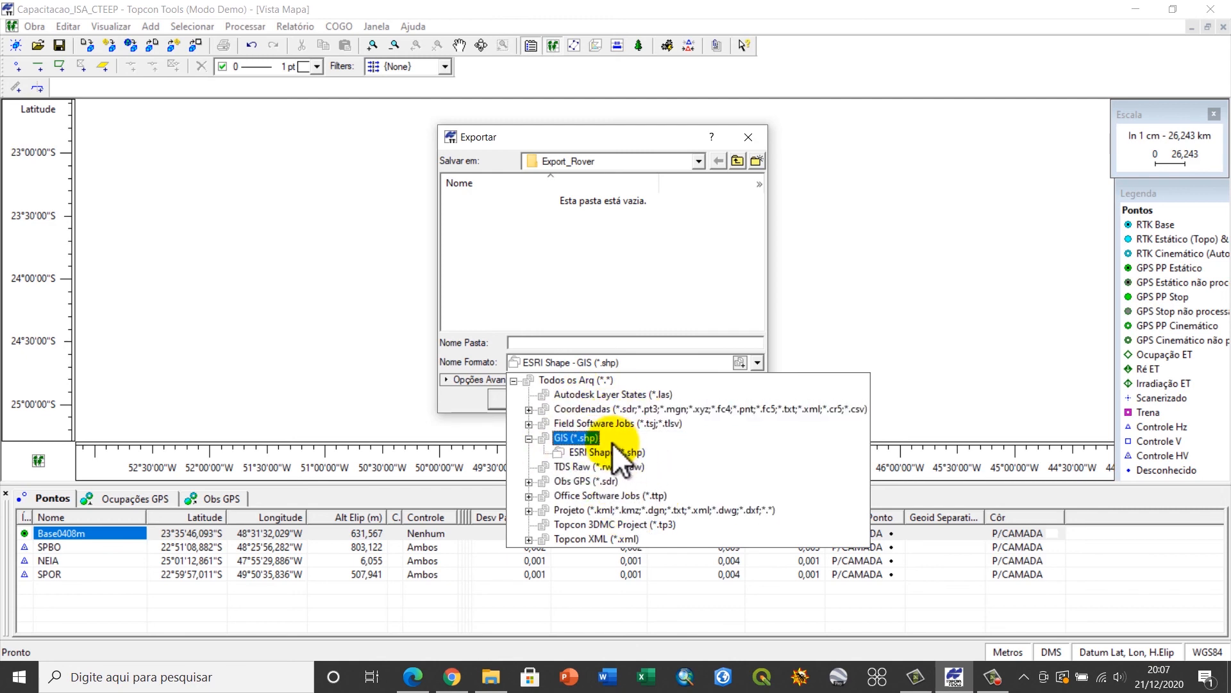
pyautogui.click(757, 363)
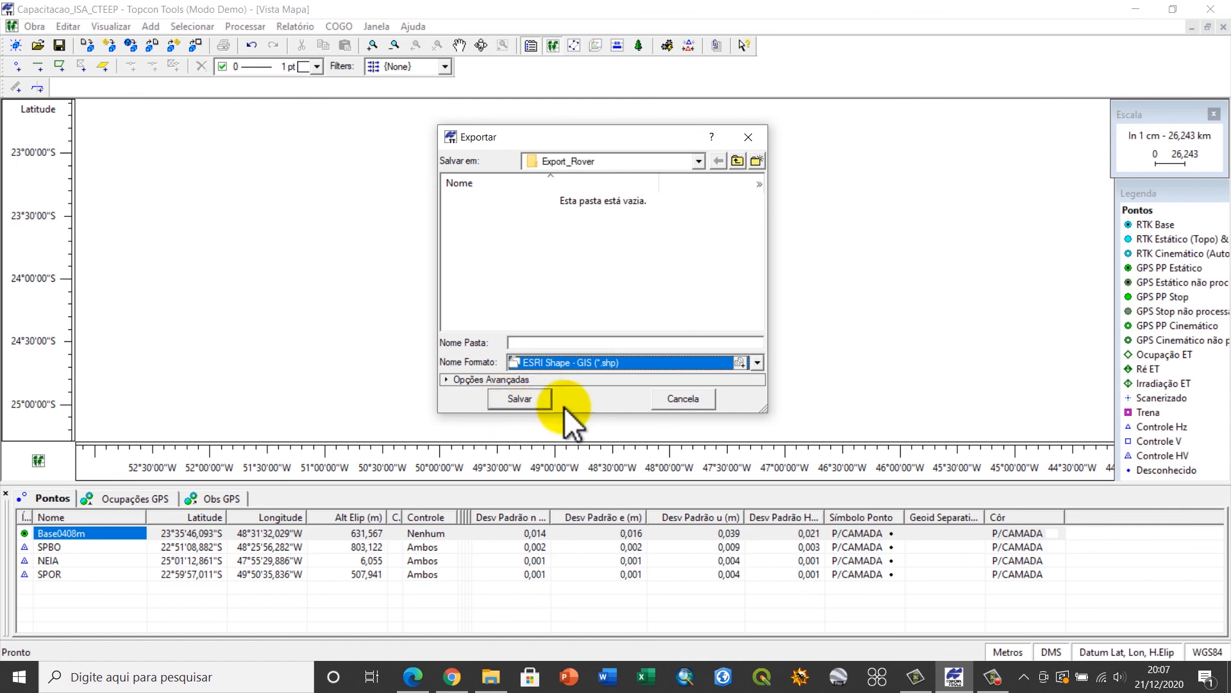
pyautogui.click(749, 136)
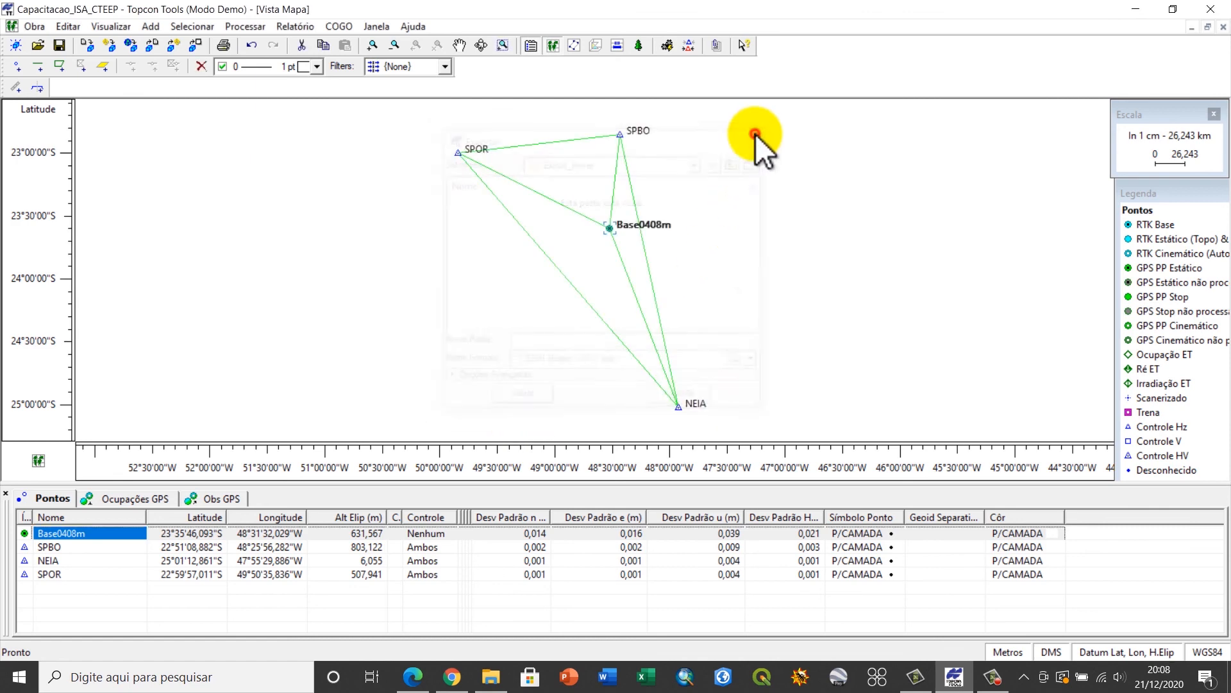